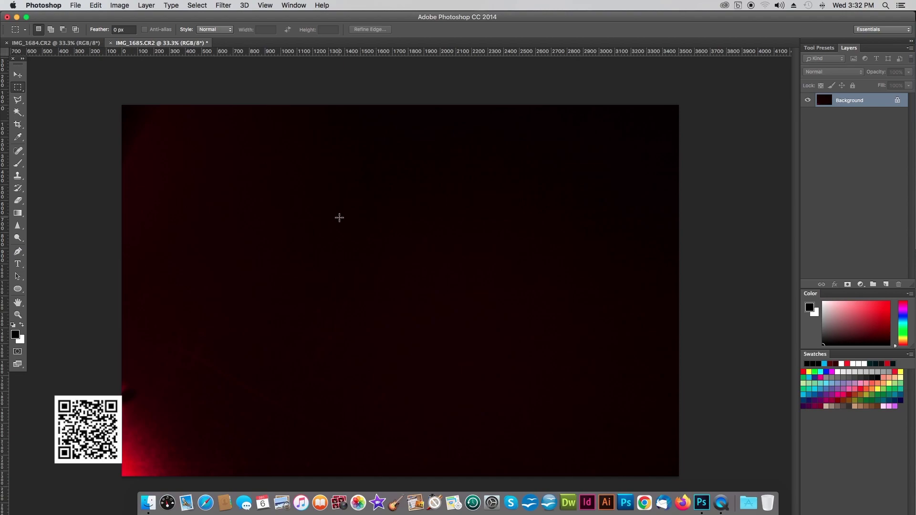
- Copy the entire figure photo from IMG_1684.CR2 and paste it as a new layer over the empty background in IMG_1685.CR2
{"action": "left_click", "coordinate": [83, 43]}
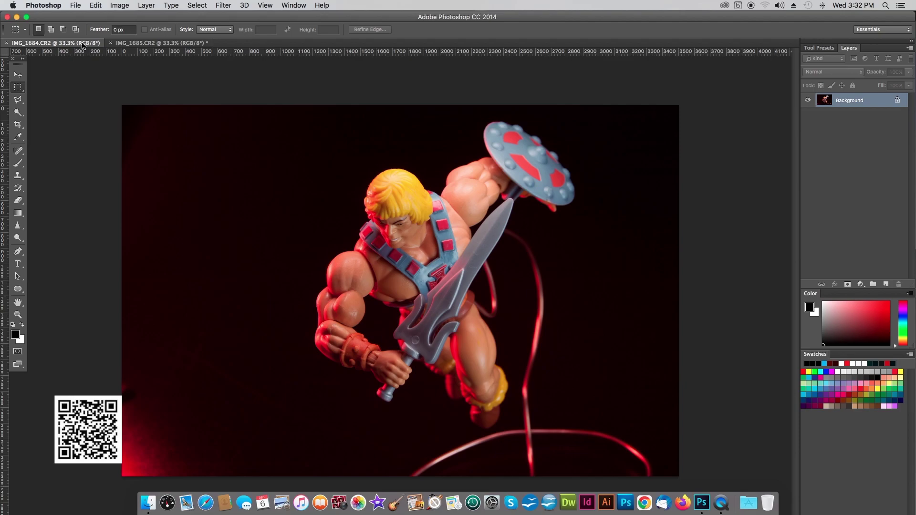
{"action": "key", "text": "super+a"}
{"action": "key", "text": "super+a"}
{"action": "left_click", "coordinate": [130, 44]}
{"action": "left_click", "coordinate": [88, 44]}
{"action": "key", "text": "super+c"}
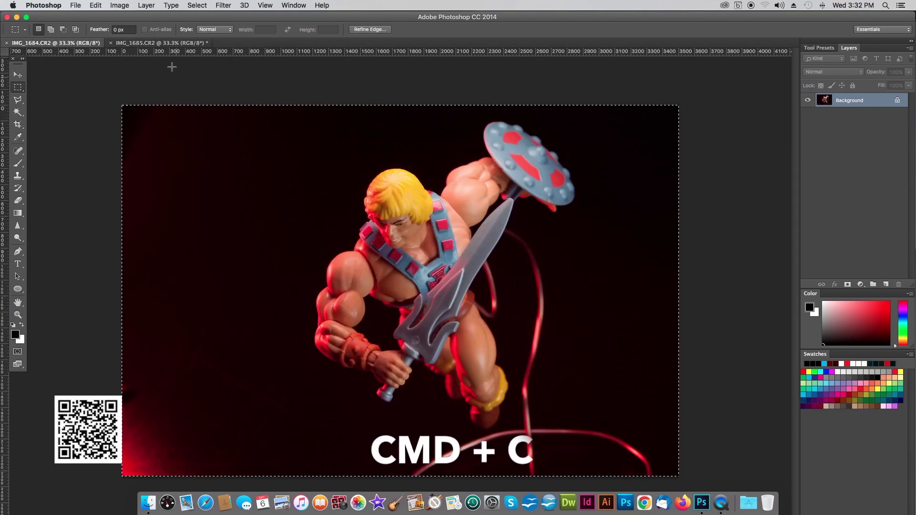
{"action": "left_click", "coordinate": [158, 42]}
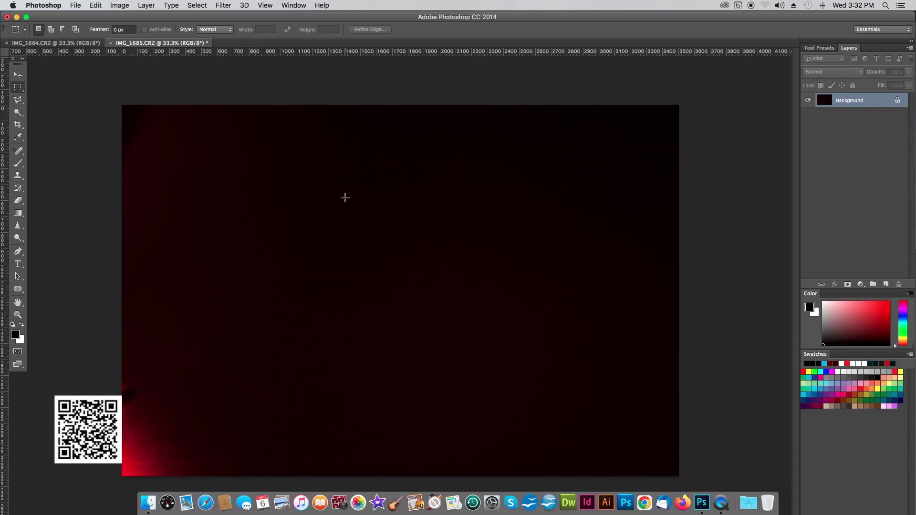
{"action": "key", "text": "super+v"}
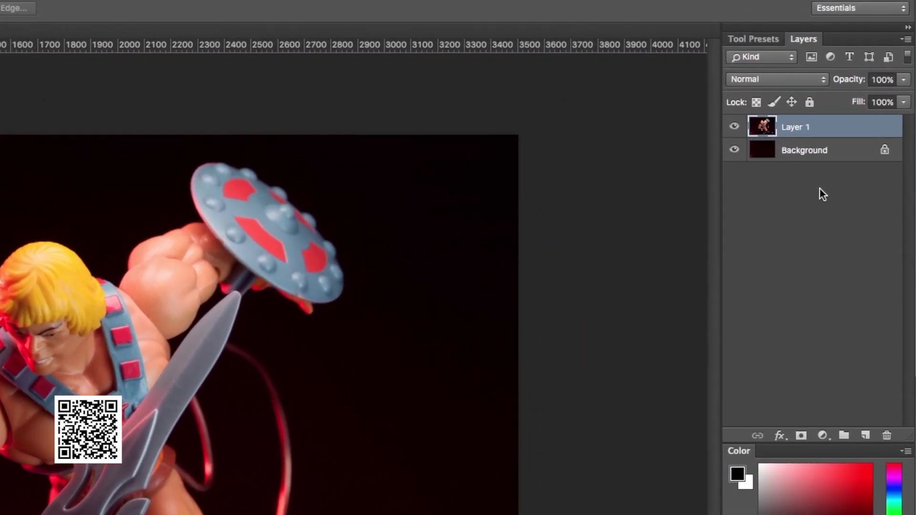
- Toggle the pasted figure layer's visibility off and on, and lower its opacity to 0% and restore it to 100%
{"action": "left_click", "coordinate": [701, 139]}
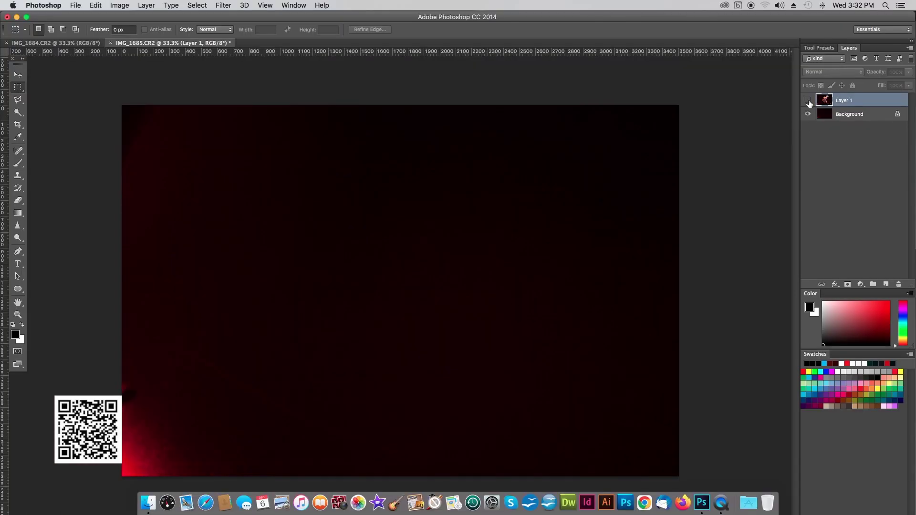
{"action": "left_click", "coordinate": [484, 216]}
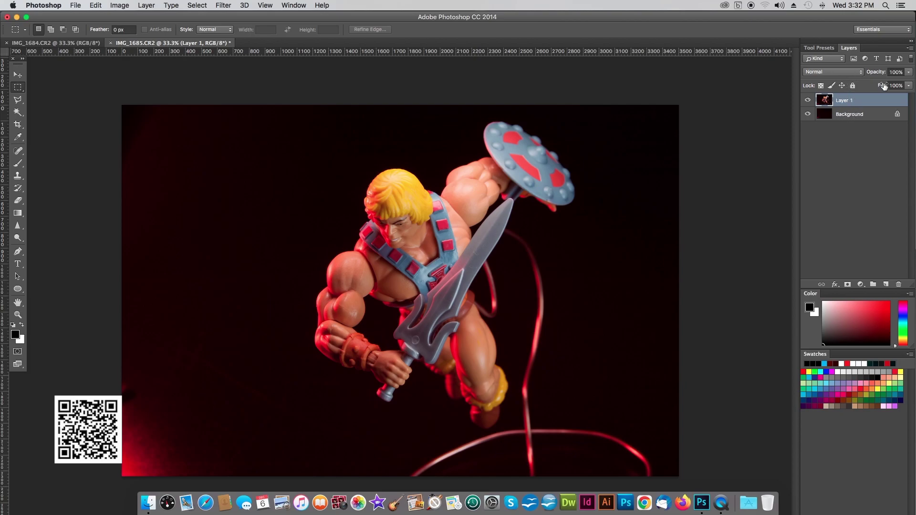
{"action": "left_click", "coordinate": [909, 72]}
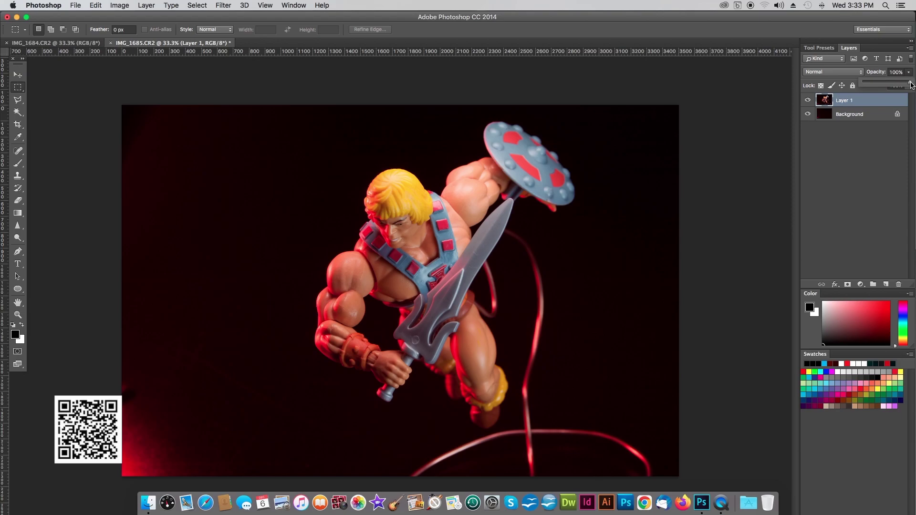
{"action": "left_click_drag", "start_coordinate": [910, 85], "coordinate": [854, 88]}
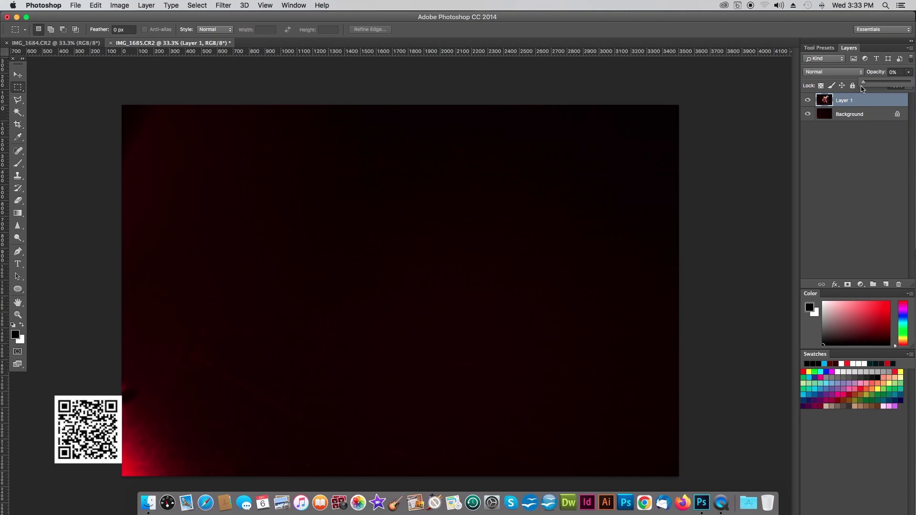
{"action": "left_click_drag", "start_coordinate": [864, 89], "coordinate": [914, 88]}
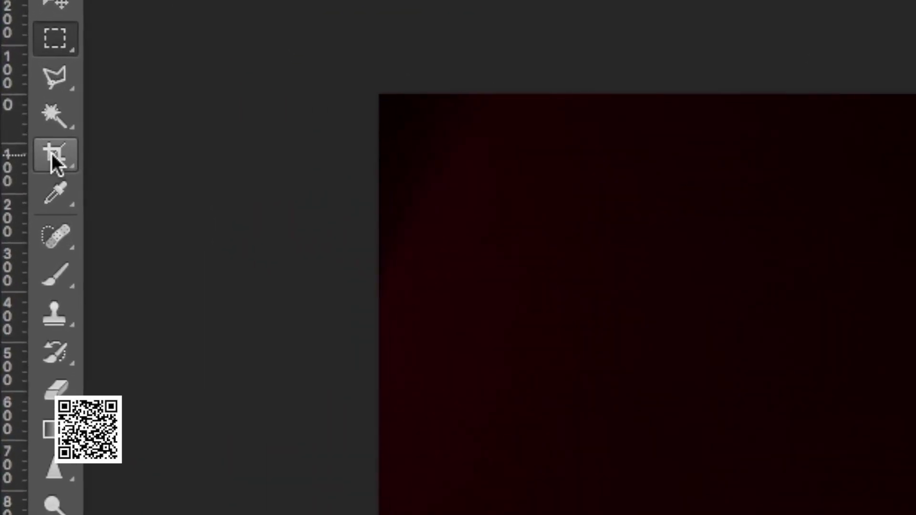
- Crop a narrow strip off the left side of the image and apply the crop
{"action": "left_click", "coordinate": [51, 153]}
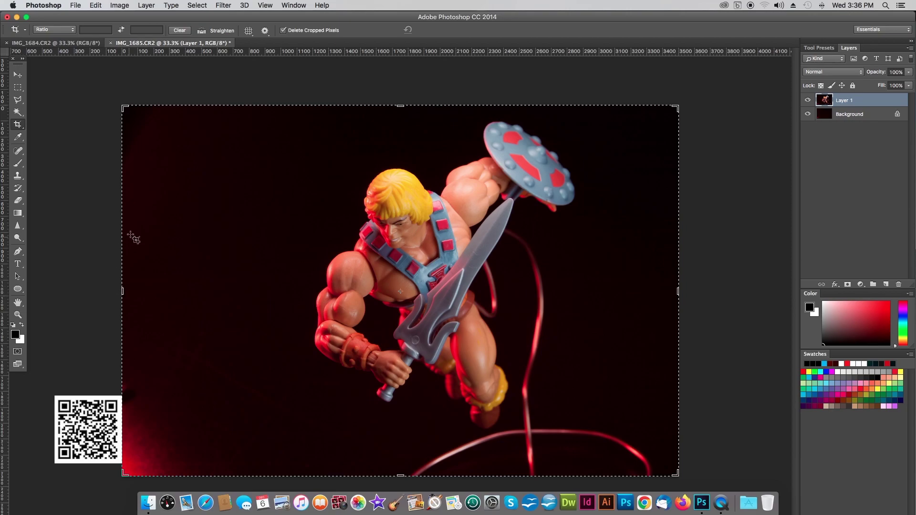
{"action": "left_click_drag", "start_coordinate": [121, 181], "coordinate": [134, 180]}
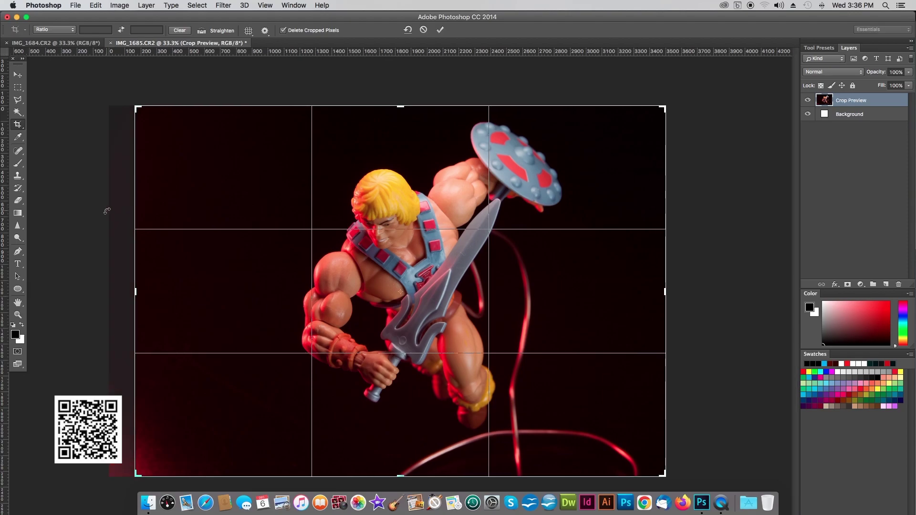
{"action": "key", "text": "Return"}
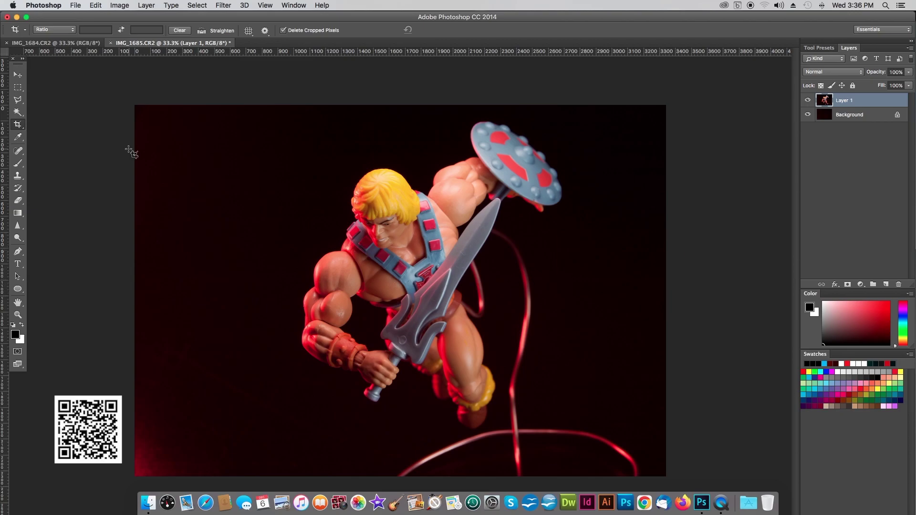
- Crop the right side and a thin strip off the top, leaving the image about 3017 by 2294 pixels
{"action": "left_click", "coordinate": [18, 125]}
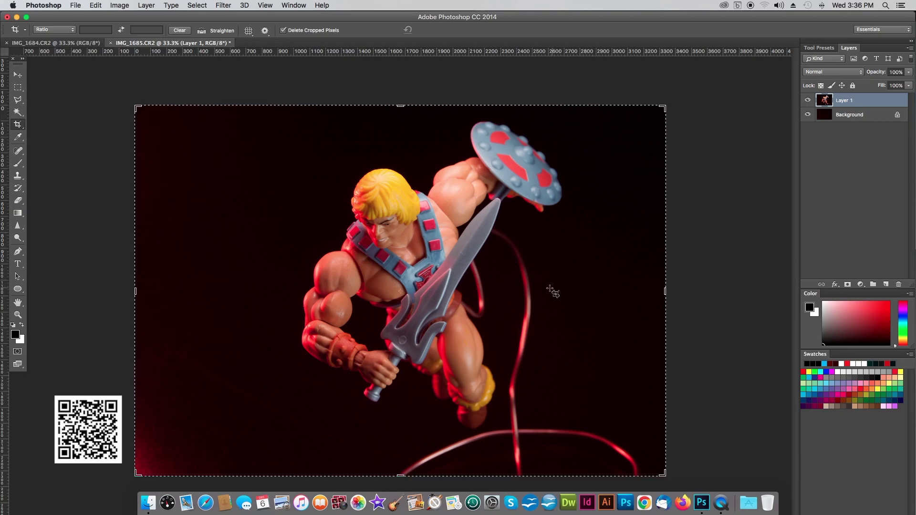
{"action": "left_click_drag", "start_coordinate": [665, 292], "coordinate": [640, 297]}
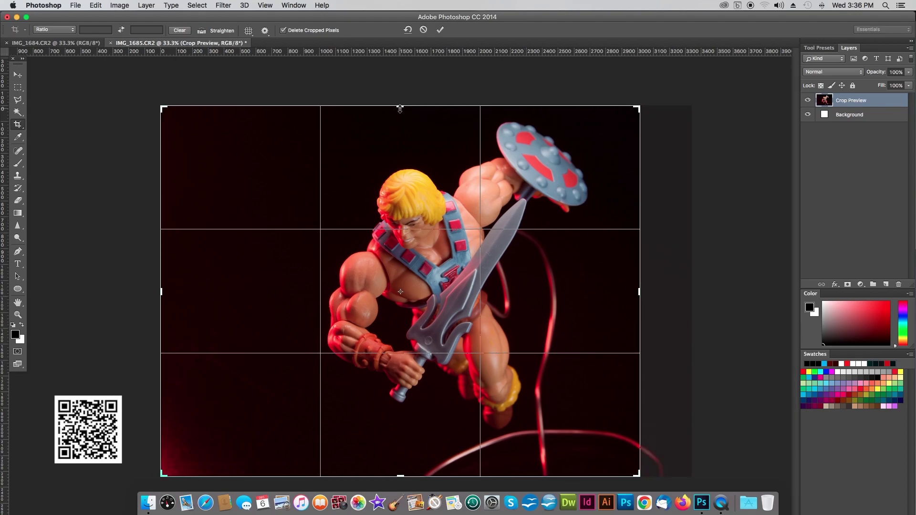
{"action": "left_click_drag", "start_coordinate": [399, 109], "coordinate": [400, 112]}
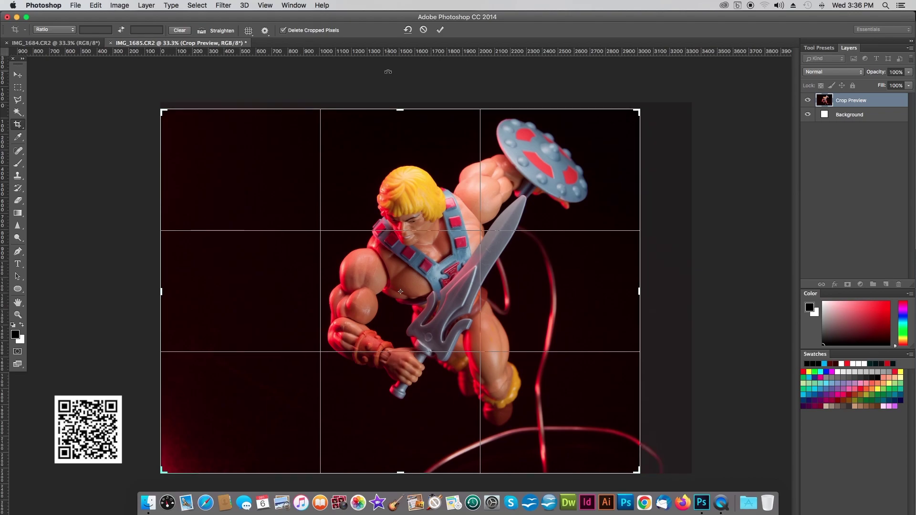
{"action": "key", "text": "Return"}
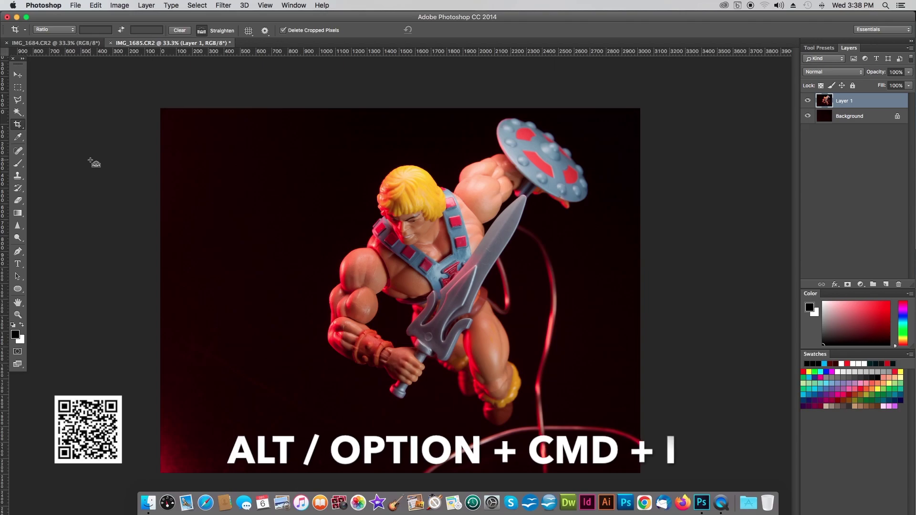
- Preview a proportional image resize to 2000 pixels wide at 300 pixels/inch, and leave without applying it
{"action": "key", "text": "super+alt+i"}
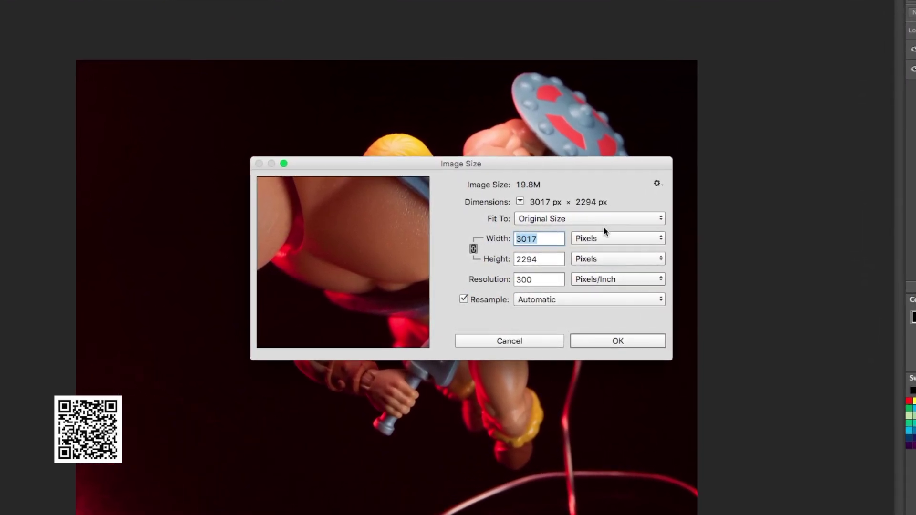
{"action": "type", "text": "20"}
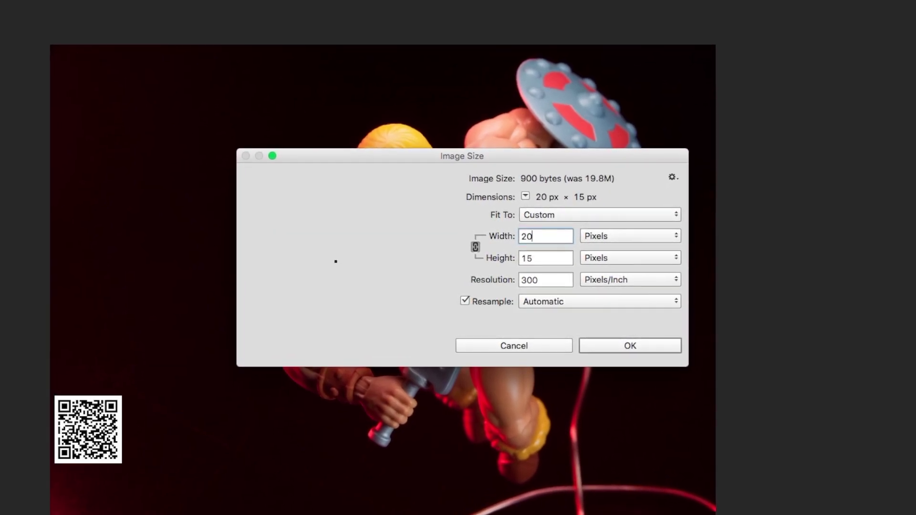
{"action": "type", "text": "00"}
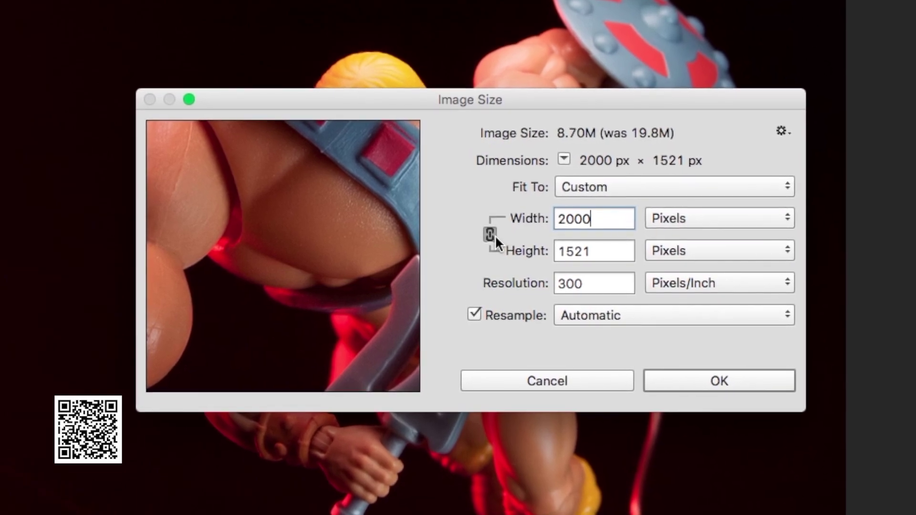
{"action": "left_click", "coordinate": [591, 386]}
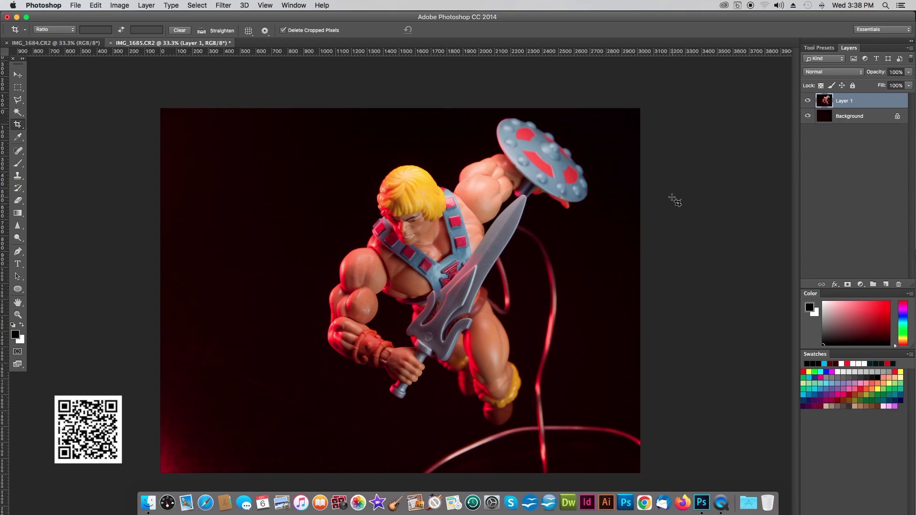
- Resize the image to 2000 pixels wide with the width-height proportions unlinked, and undo the resize
{"action": "key", "text": "super"}
{"action": "key", "text": "super+alt+i"}
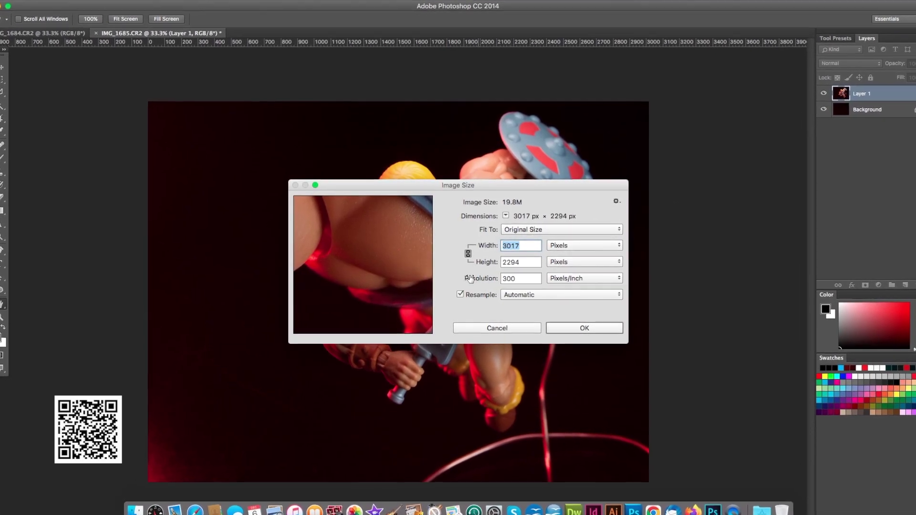
{"action": "left_click", "coordinate": [469, 254]}
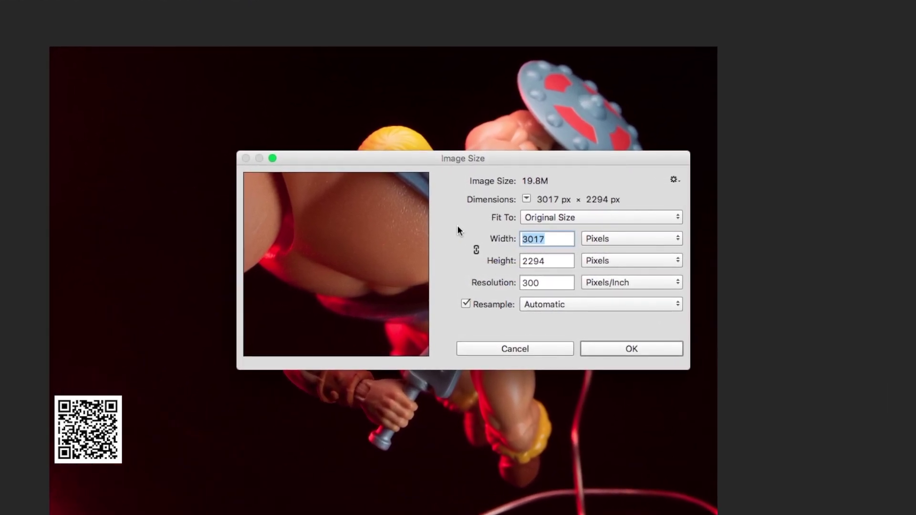
{"action": "type", "text": "2000"}
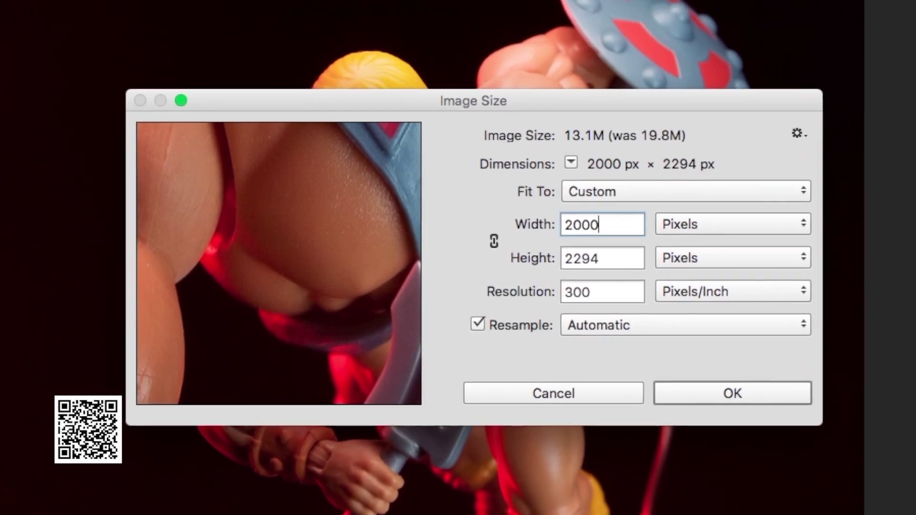
{"action": "left_click", "coordinate": [762, 408]}
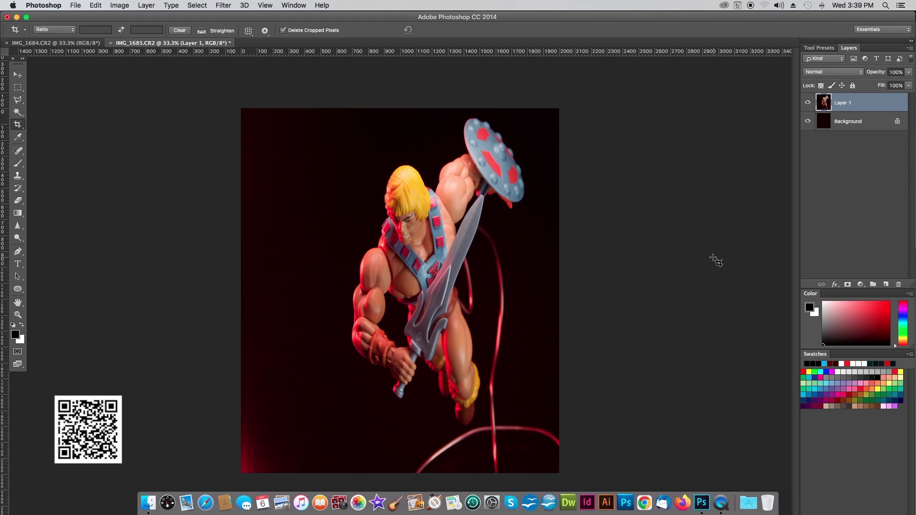
{"action": "key", "text": "super+z"}
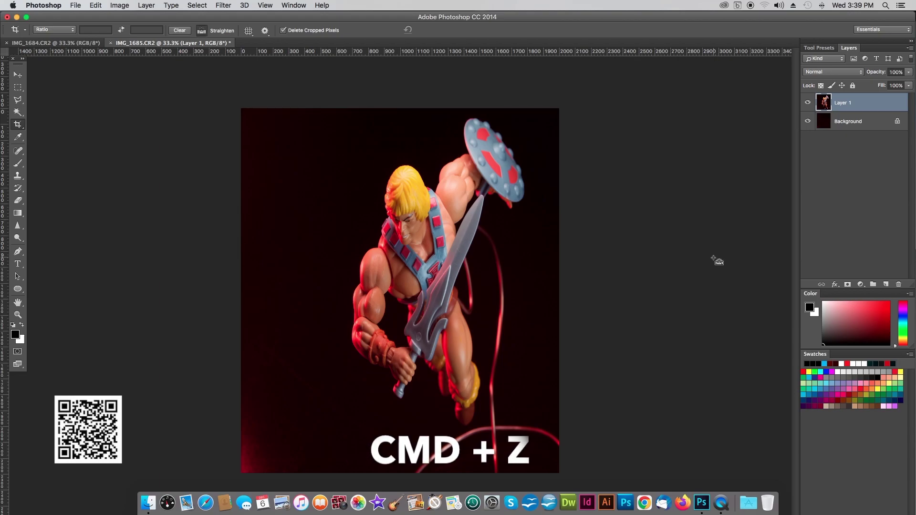
{"action": "key", "text": "super+z"}
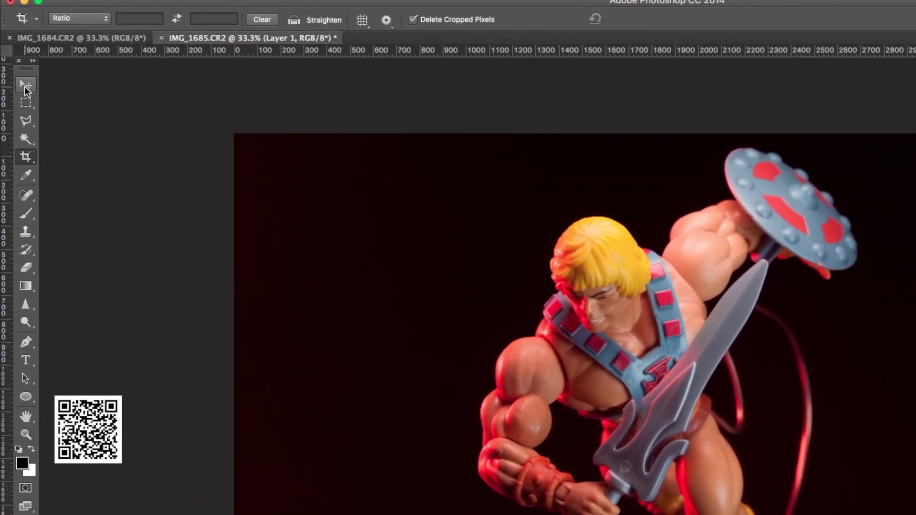
- Try scaling the figure layer down proportionally to about 90% with Free Transform, undo the scaling, and leave the transform
{"action": "left_click", "coordinate": [27, 82]}
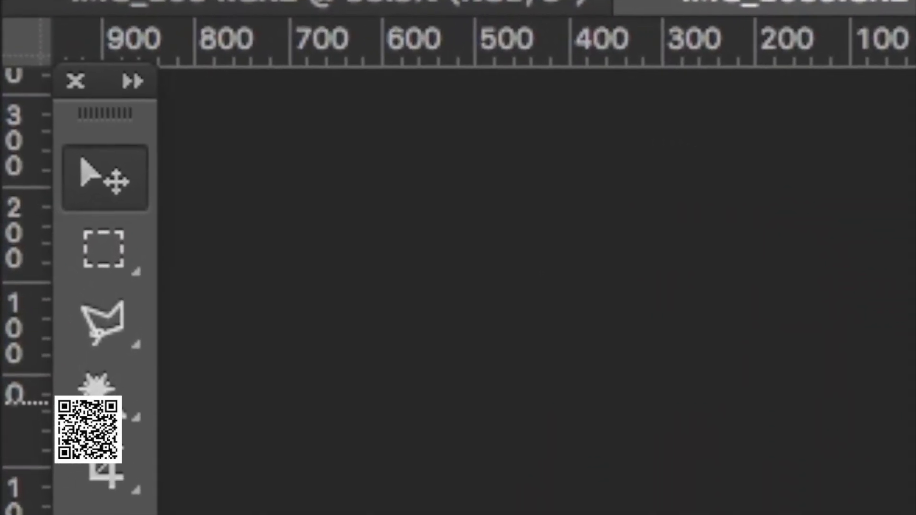
{"action": "key", "text": "super+t"}
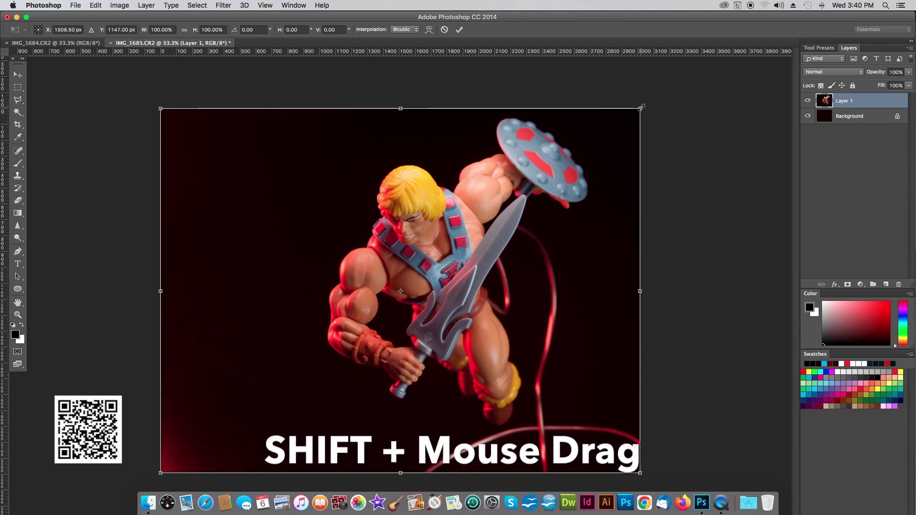
{"action": "left_click_drag", "start_coordinate": [641, 107], "coordinate": [488, 236]}
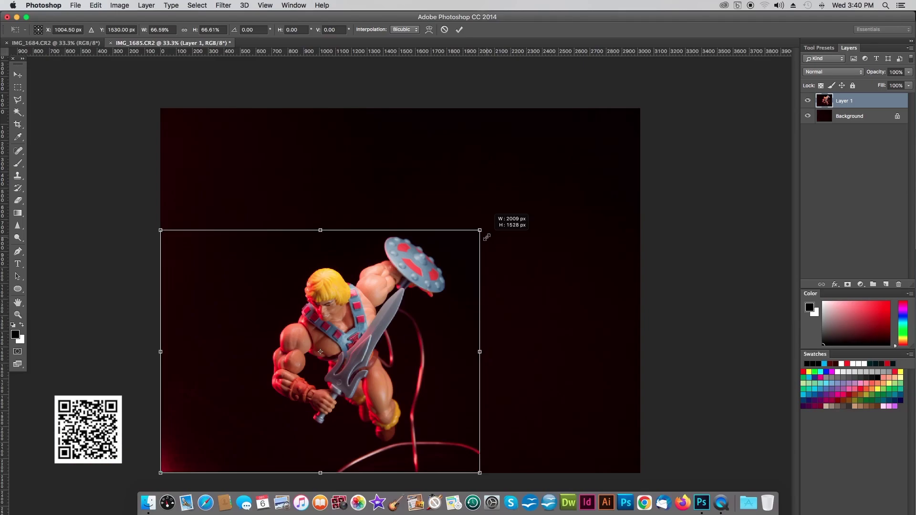
{"action": "left_click_drag", "start_coordinate": [487, 237], "coordinate": [604, 170]}
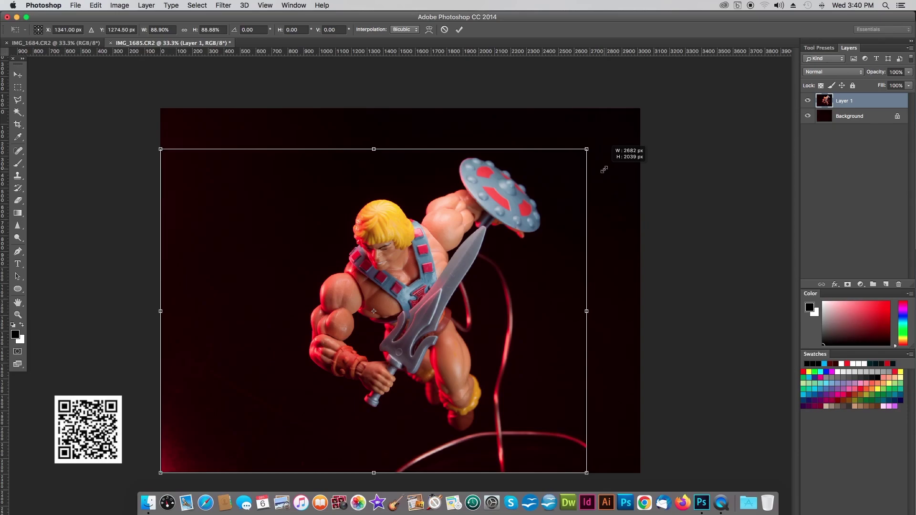
{"action": "left_click_drag", "start_coordinate": [604, 169], "coordinate": [612, 165]}
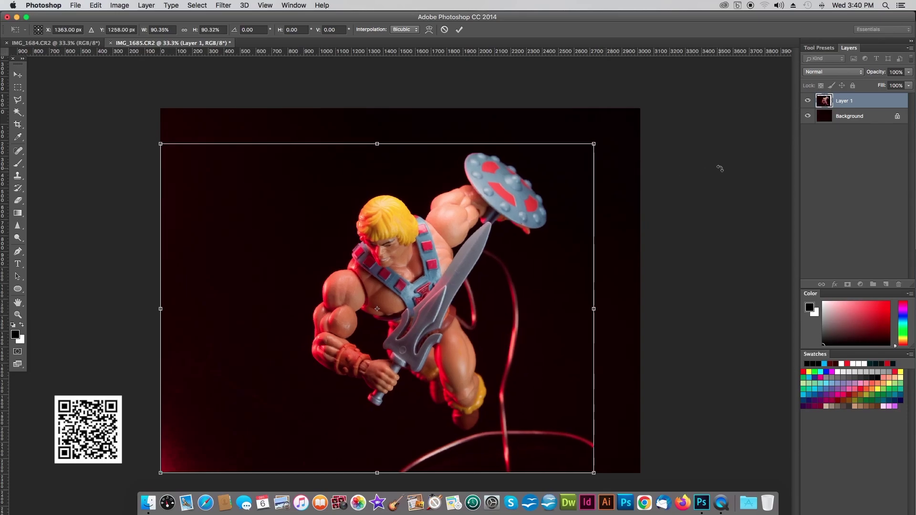
{"action": "key", "text": "super+z"}
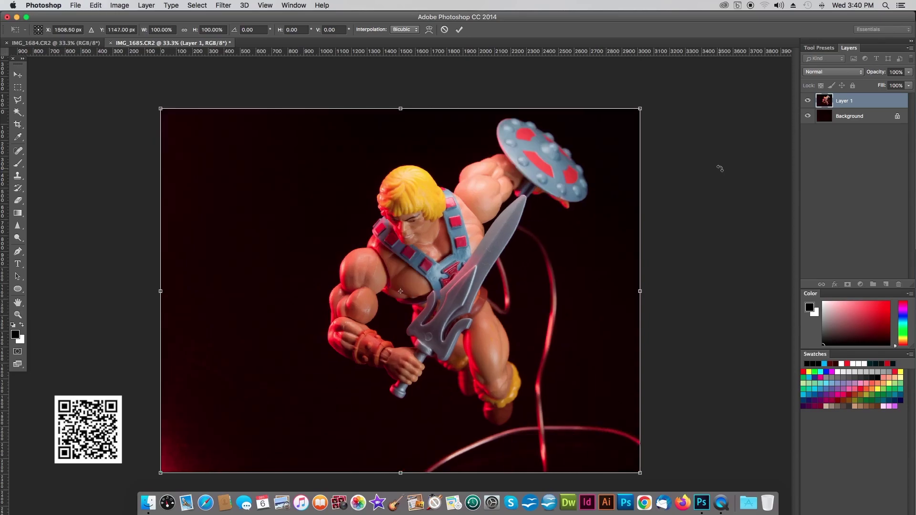
{"action": "key", "text": "Return"}
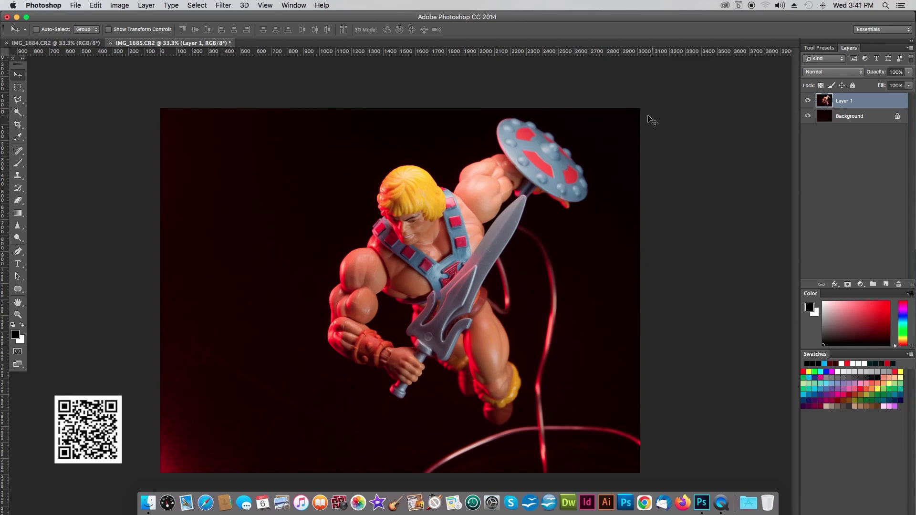
{"action": "left_click", "coordinate": [20, 102]}
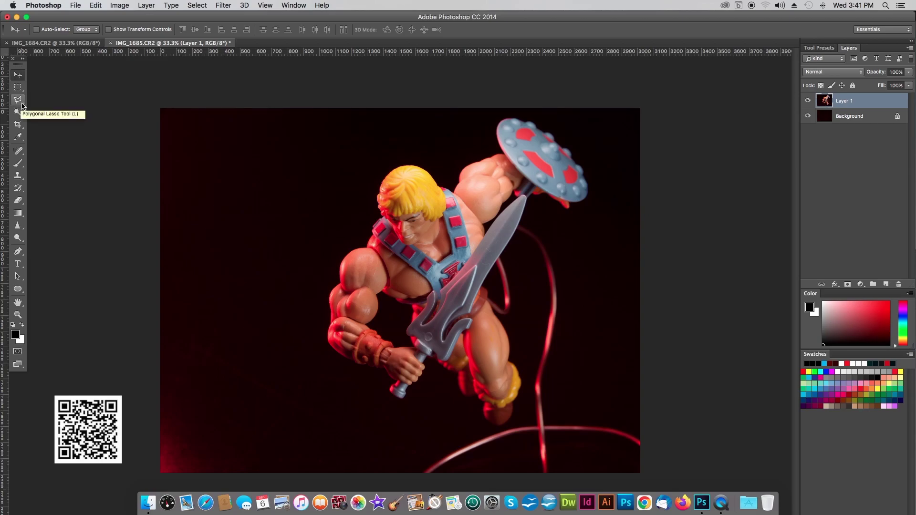
{"action": "left_click", "coordinate": [18, 75]}
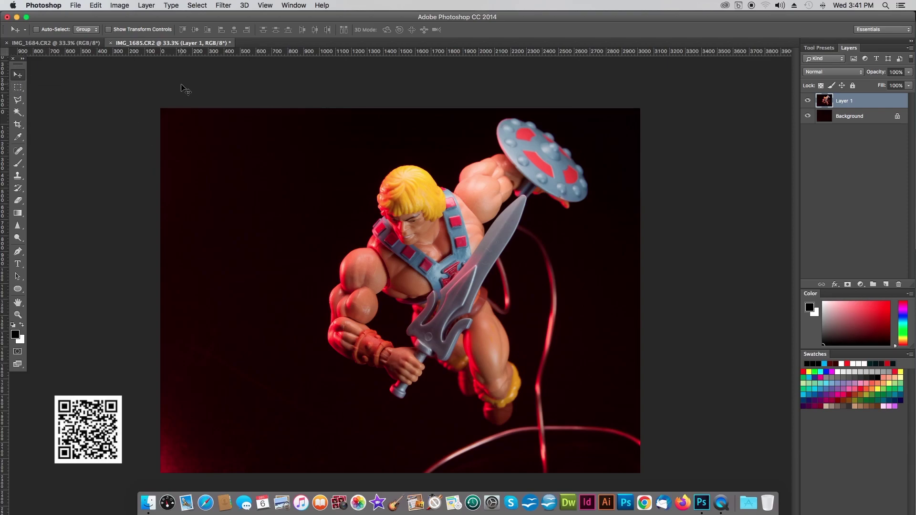
- Try squeezing only the figure layer's width to about 86% with Free Transform, and undo the distortion
{"action": "key", "text": "super+t"}
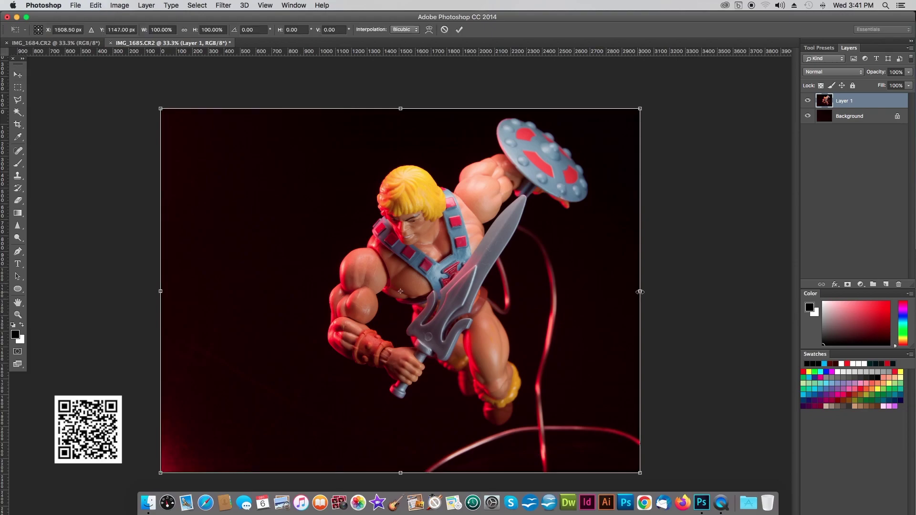
{"action": "left_click_drag", "start_coordinate": [624, 292], "coordinate": [552, 292]}
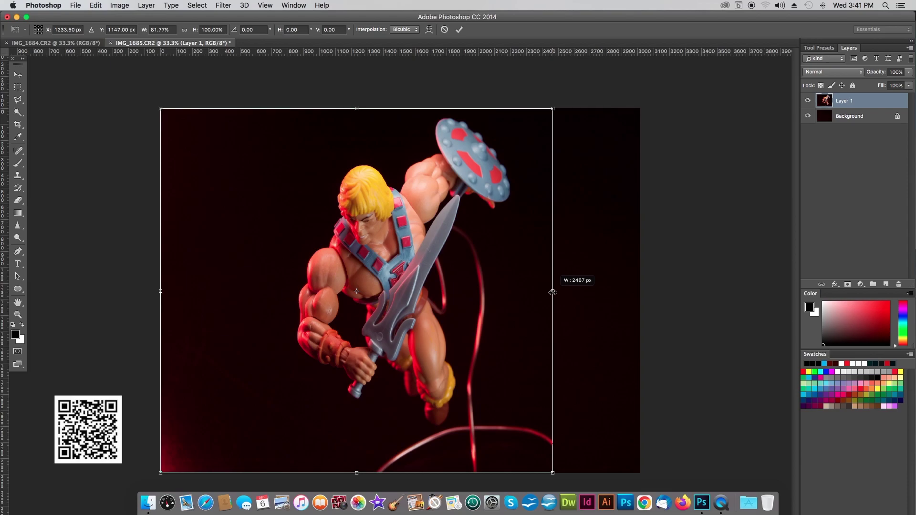
{"action": "left_click_drag", "start_coordinate": [552, 292], "coordinate": [572, 292]}
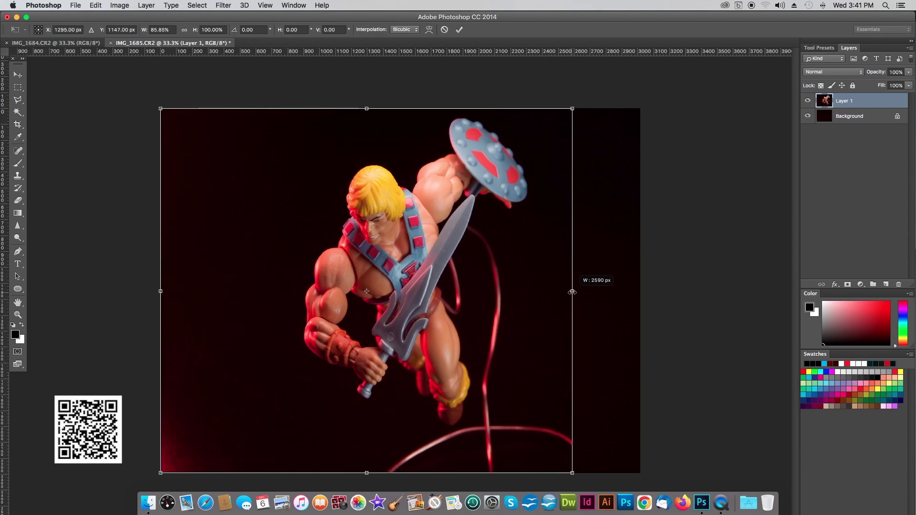
{"action": "mouse_move", "coordinate": [572, 292]}
{"action": "left_mouse_down"}
{"action": "mouse_move", "coordinate": [541, 297]}
{"action": "mouse_move", "coordinate": [574, 300]}
{"action": "left_mouse_up"}
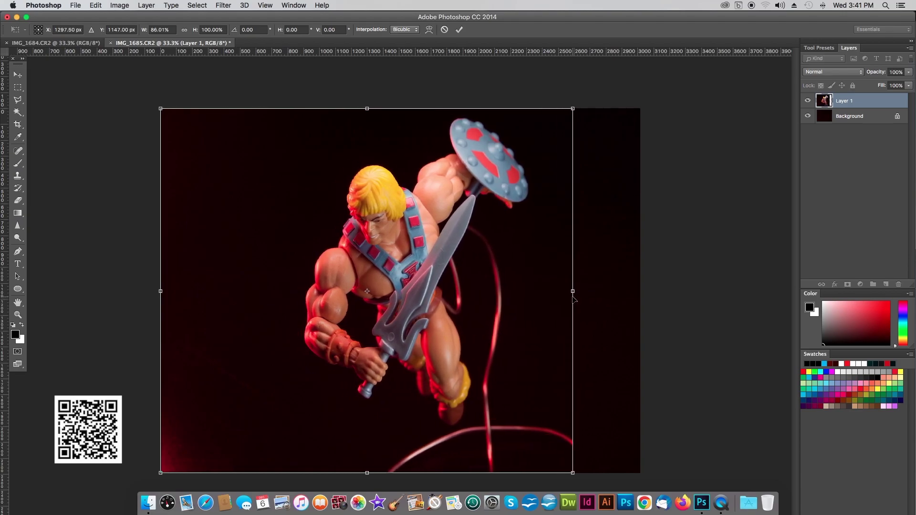
{"action": "key", "text": "super+z"}
{"action": "left_click", "coordinate": [18, 74]}
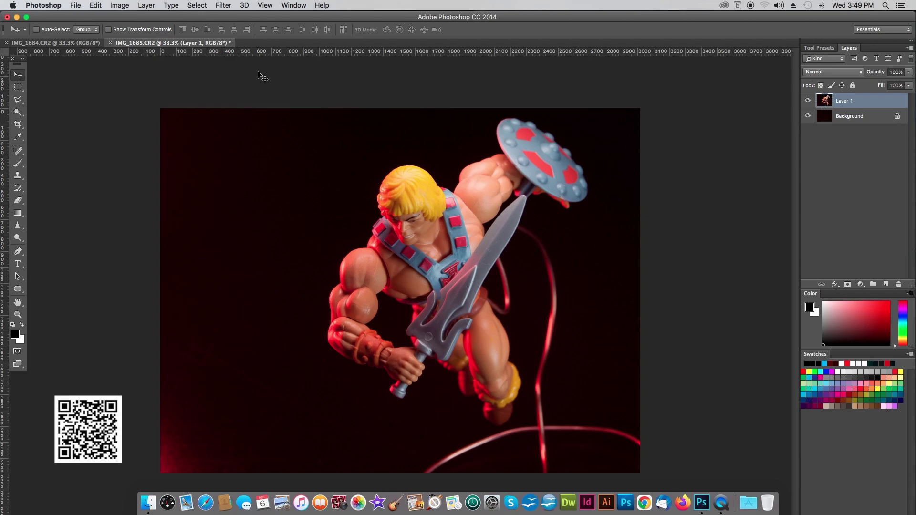
- Show the document's history and roll the image back to the Paste state just before the opacity change
{"action": "left_click", "coordinate": [299, 7]}
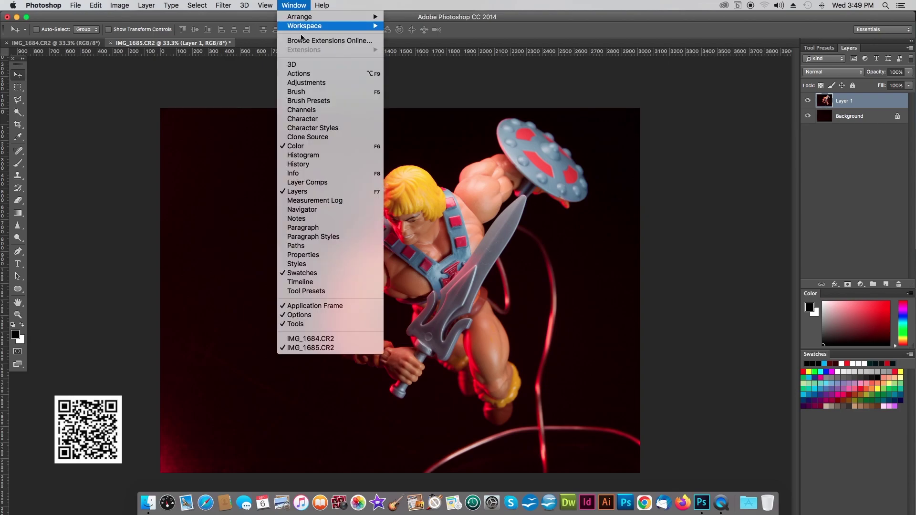
{"action": "left_click", "coordinate": [319, 167]}
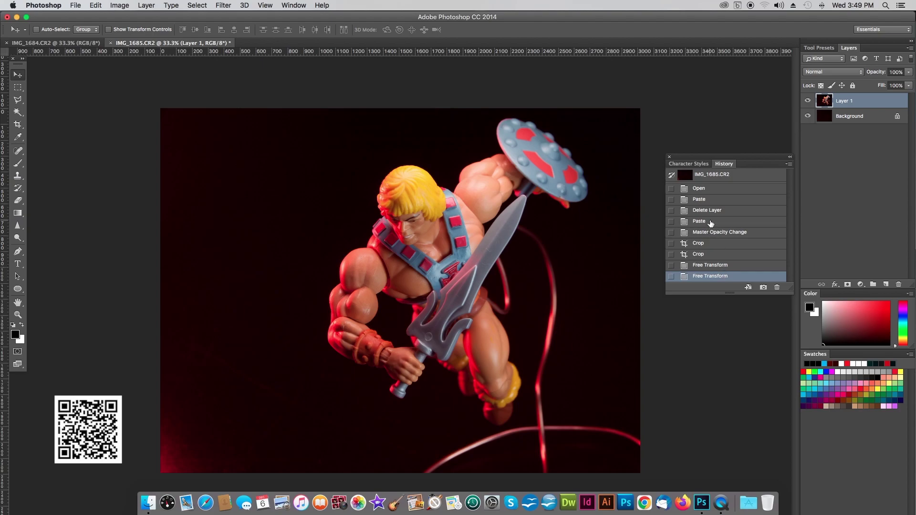
{"action": "left_click", "coordinate": [711, 223]}
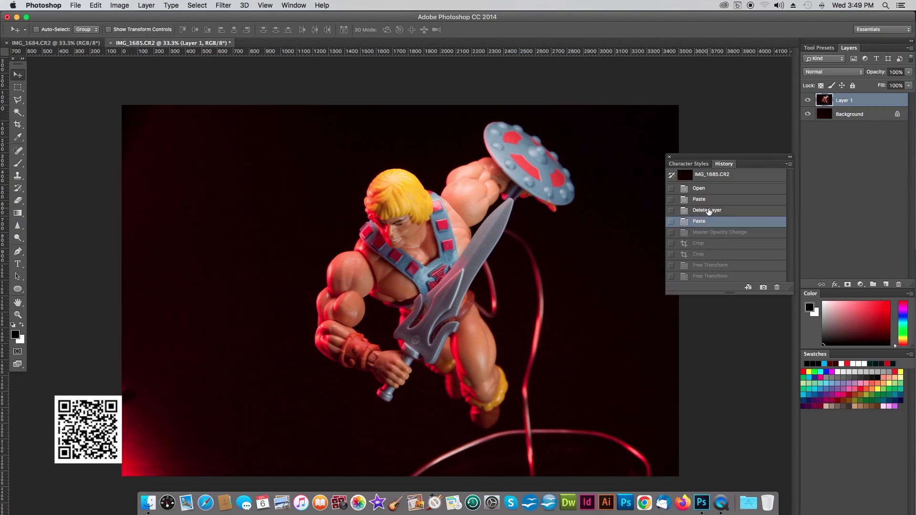
{"action": "left_click", "coordinate": [708, 212]}
{"action": "left_click", "coordinate": [708, 223]}
- Step forward through the history states to the last Free Transform, and compare that state with the originally opened image
{"action": "left_click", "coordinate": [703, 232]}
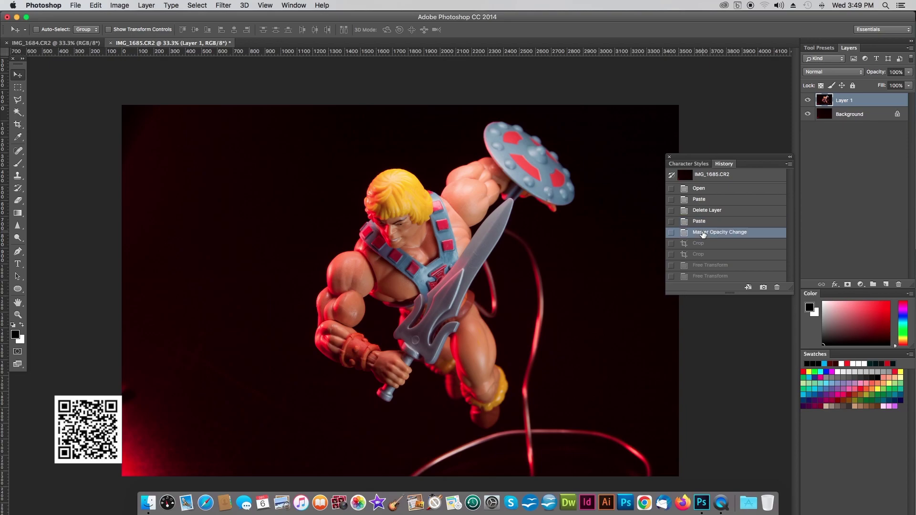
{"action": "left_click", "coordinate": [704, 244]}
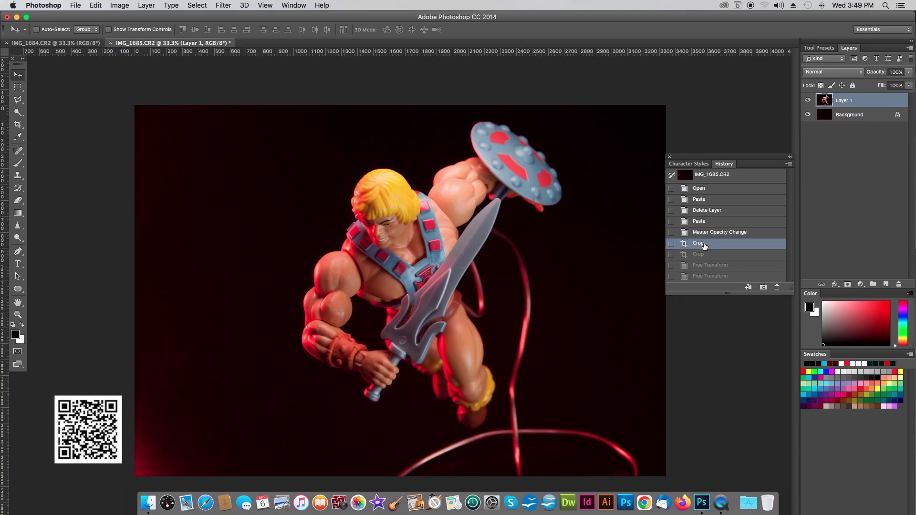
{"action": "left_click", "coordinate": [704, 255]}
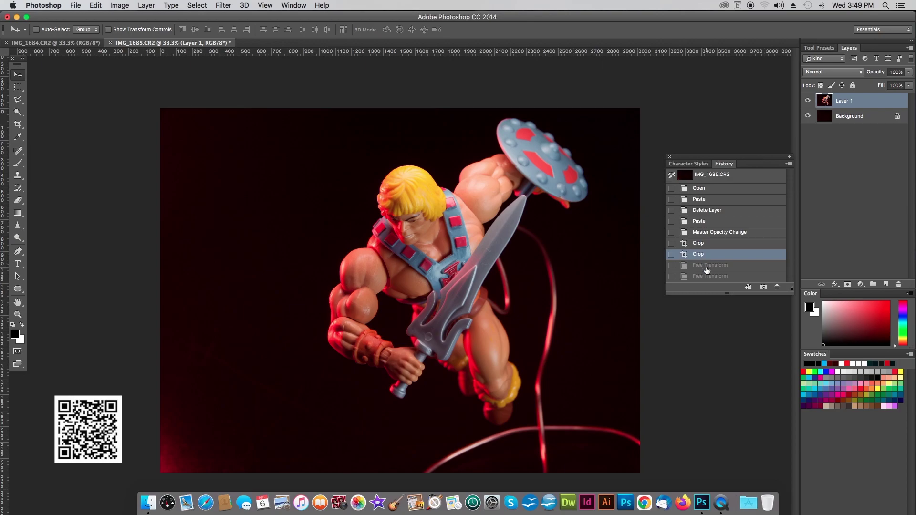
{"action": "left_click", "coordinate": [707, 268]}
{"action": "left_click", "coordinate": [709, 278]}
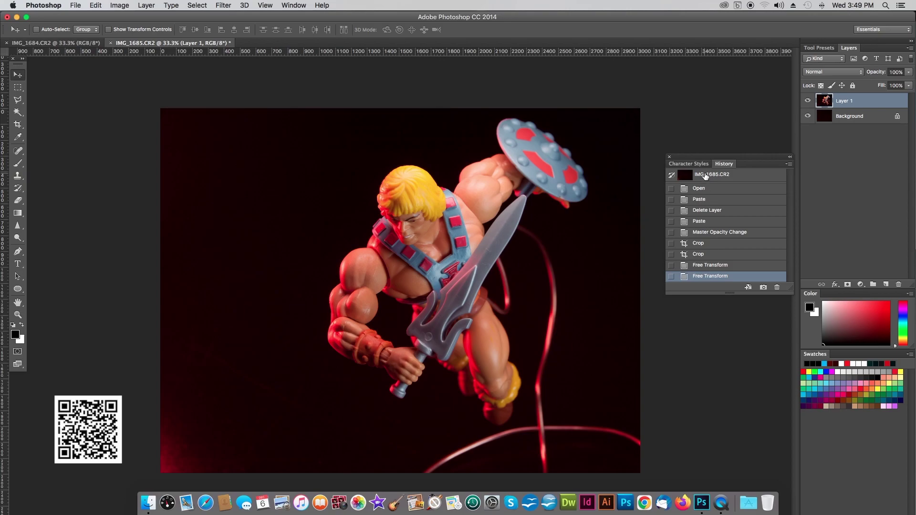
{"action": "left_click", "coordinate": [705, 177]}
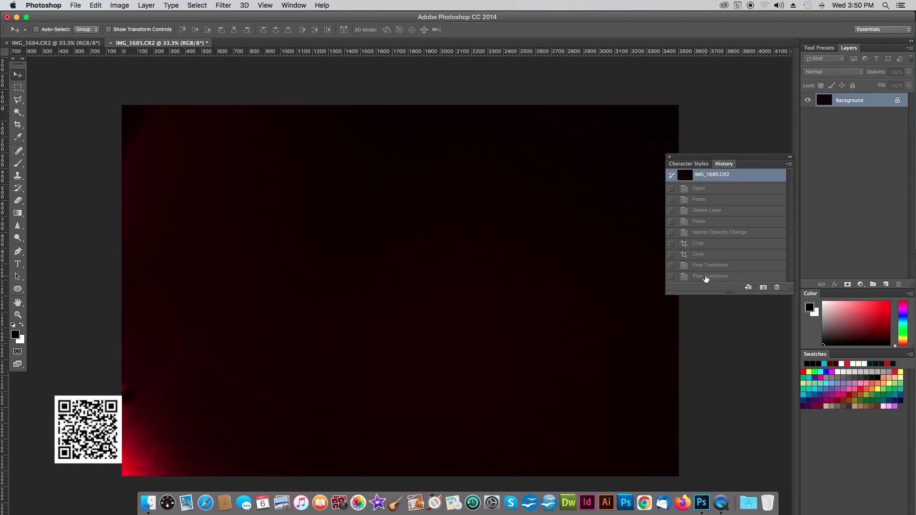
{"action": "left_click", "coordinate": [706, 277]}
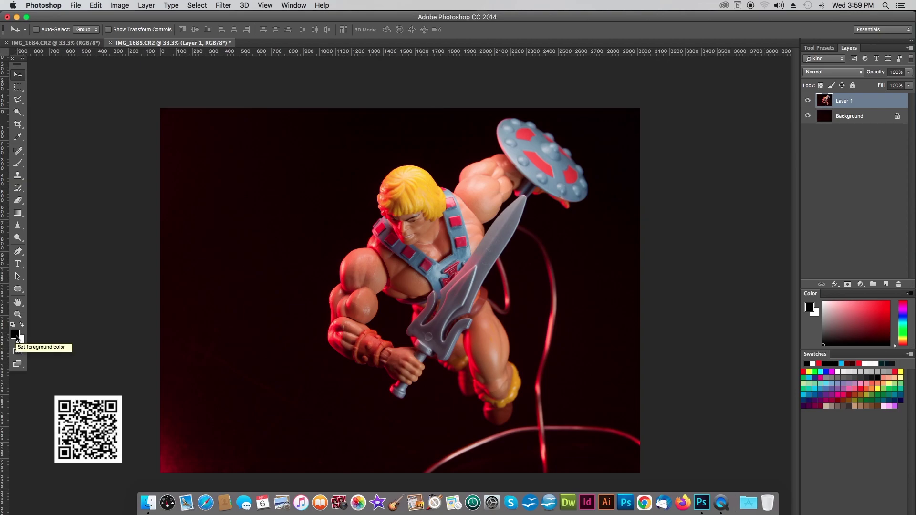
- Choose black as the foreground color and white as the background color
{"action": "left_click", "coordinate": [16, 336]}
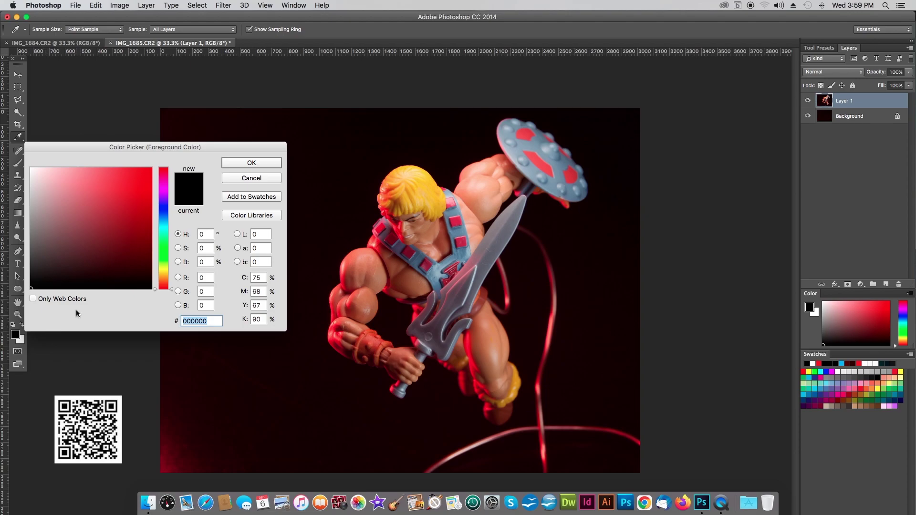
{"action": "mouse_move", "coordinate": [81, 229]}
{"action": "left_mouse_down"}
{"action": "mouse_move", "coordinate": [97, 215]}
{"action": "mouse_move", "coordinate": [86, 241]}
{"action": "mouse_move", "coordinate": [102, 216]}
{"action": "mouse_move", "coordinate": [41, 186]}
{"action": "mouse_move", "coordinate": [74, 192]}
{"action": "mouse_move", "coordinate": [135, 239]}
{"action": "mouse_move", "coordinate": [106, 255]}
{"action": "mouse_move", "coordinate": [78, 231]}
{"action": "mouse_move", "coordinate": [109, 274]}
{"action": "mouse_move", "coordinate": [25, 297]}
{"action": "mouse_move", "coordinate": [29, 291]}
{"action": "left_mouse_up"}
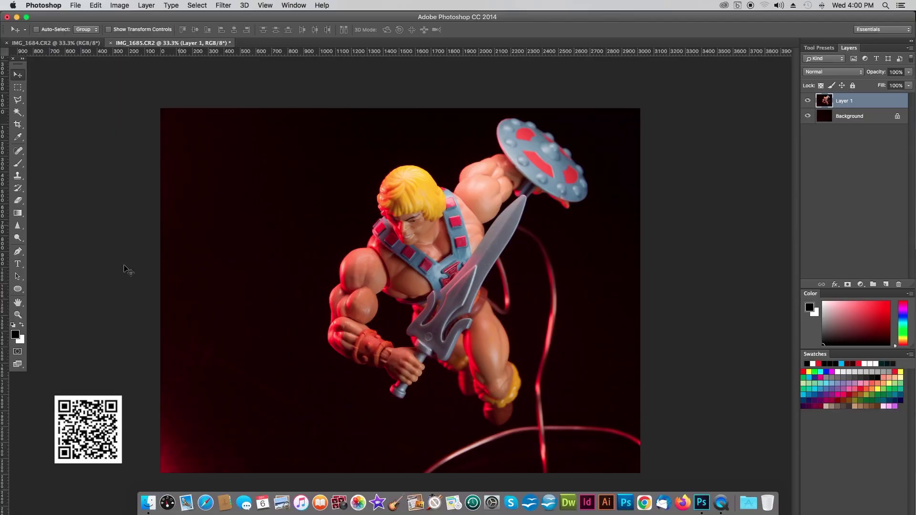
{"action": "left_click", "coordinate": [21, 342]}
- Add a layer mask to Layer 1, with the view at 50% on the cords around the figure's legs
{"action": "key", "text": "super+plus"}
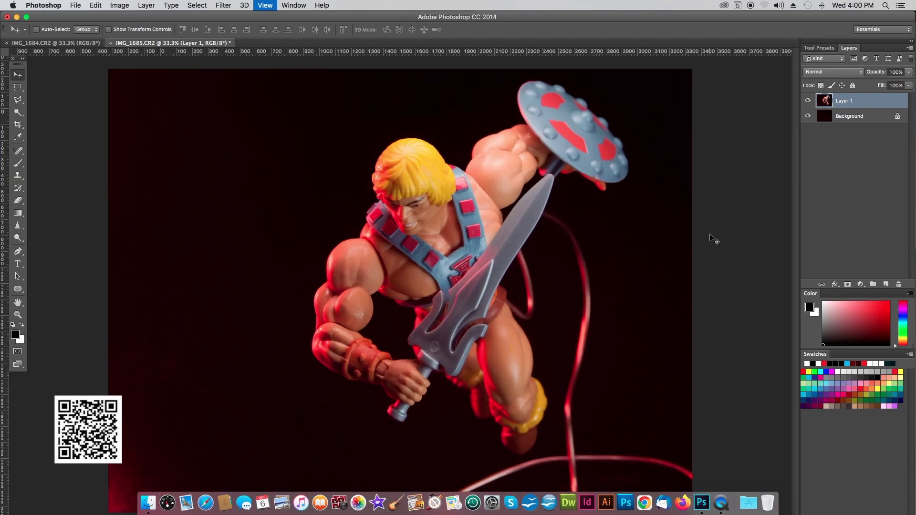
{"action": "scroll", "coordinate": [714, 239], "scroll_direction": "right", "scroll_amount": 6}
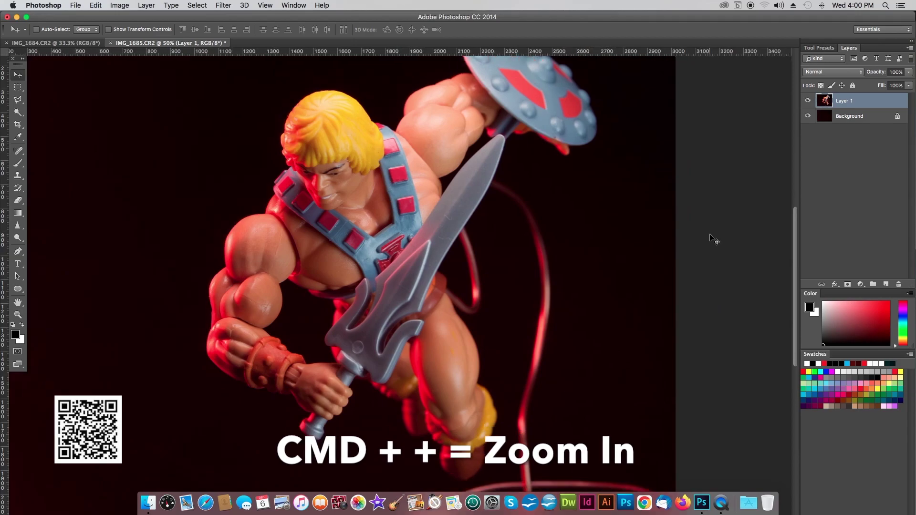
{"action": "scroll", "coordinate": [714, 240], "scroll_direction": "down", "scroll_amount": 5}
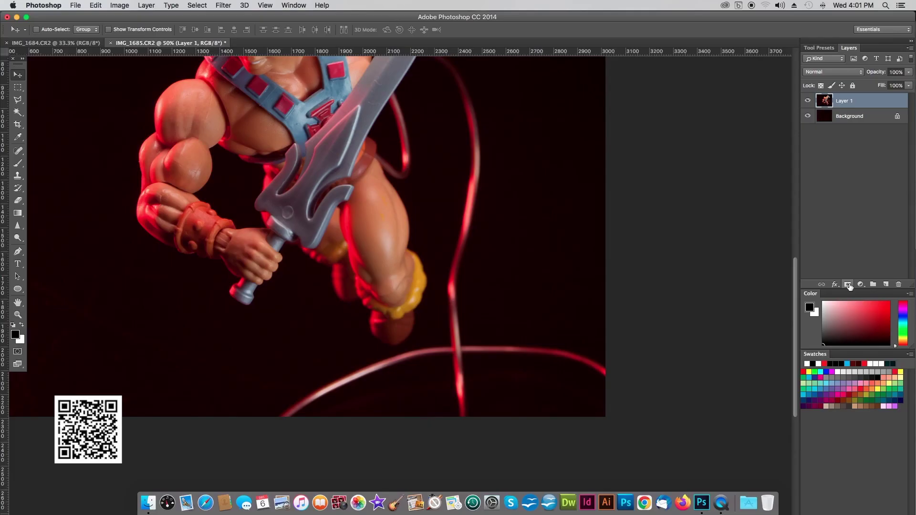
{"action": "left_click", "coordinate": [482, 215]}
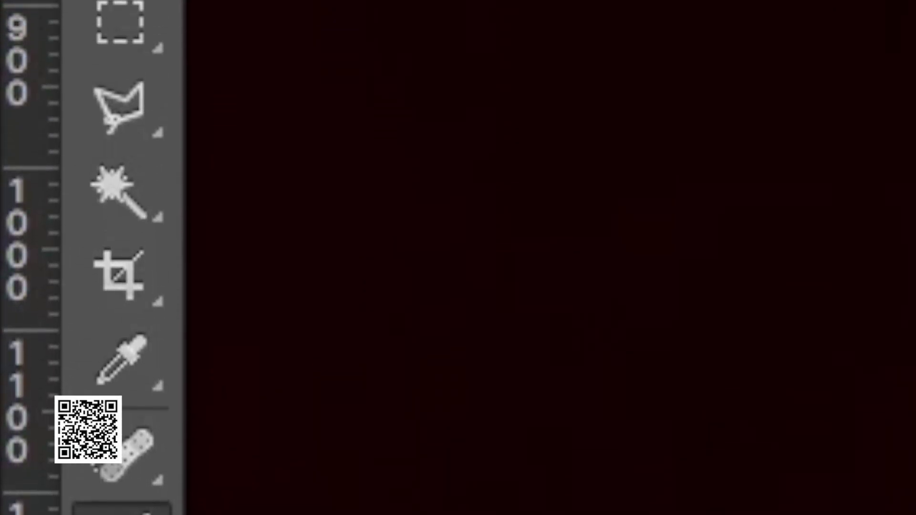
- Choose the 150 px soft round brush with 0% hardness and mask out the middle section of the long vertical cord
{"action": "left_click", "coordinate": [334, 43]}
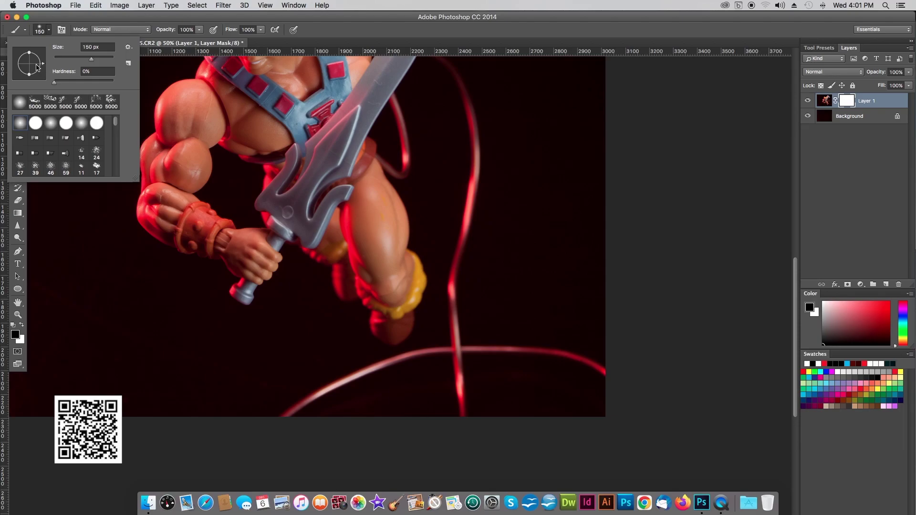
{"action": "left_click", "coordinate": [35, 125]}
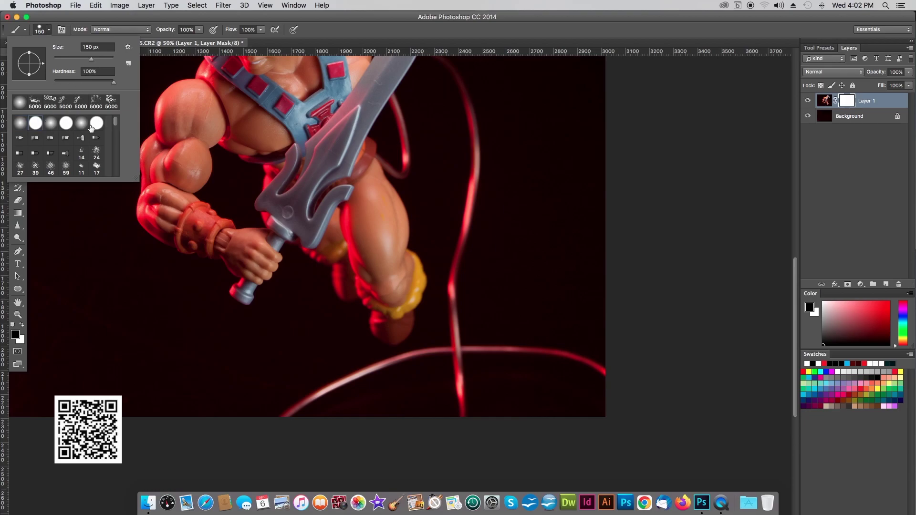
{"action": "left_click", "coordinate": [51, 125]}
{"action": "left_click", "coordinate": [20, 127]}
{"action": "left_click", "coordinate": [466, 204]}
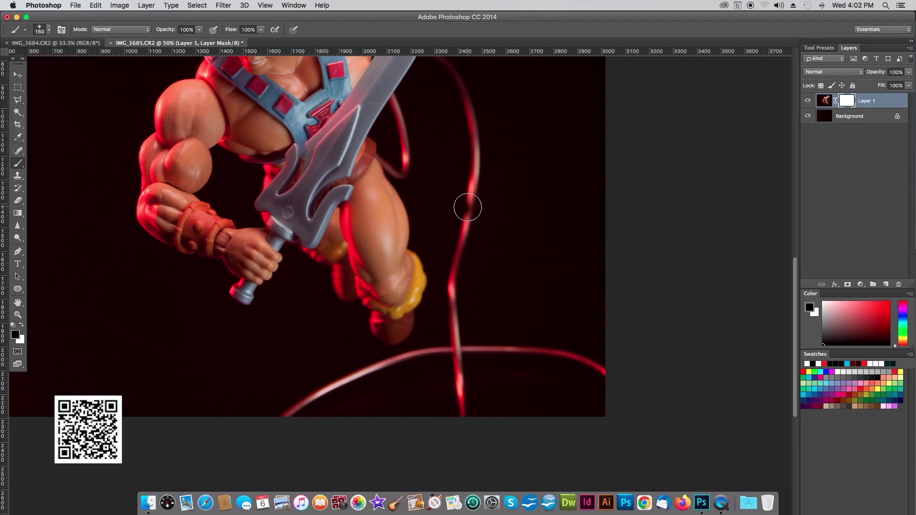
{"action": "mouse_move", "coordinate": [467, 213]}
{"action": "left_mouse_down"}
{"action": "mouse_move", "coordinate": [466, 225]}
{"action": "mouse_move", "coordinate": [468, 197]}
{"action": "mouse_move", "coordinate": [462, 231]}
{"action": "mouse_move", "coordinate": [473, 176]}
{"action": "mouse_move", "coordinate": [464, 248]}
{"action": "mouse_move", "coordinate": [472, 169]}
{"action": "mouse_move", "coordinate": [471, 201]}
{"action": "left_mouse_up"}
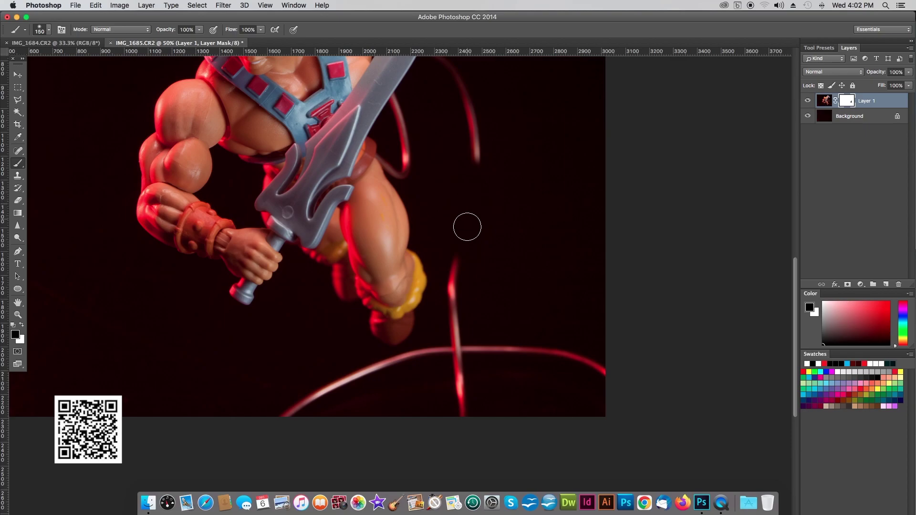
- Disable Layer 1's mask to compare with the unmasked photo, and re-enable it
{"action": "right_click", "coordinate": [849, 104]}
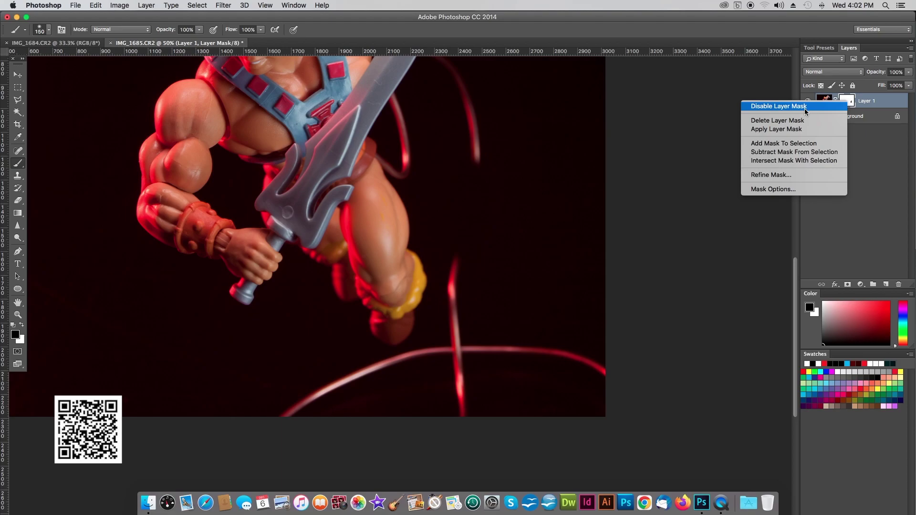
{"action": "left_click", "coordinate": [806, 107]}
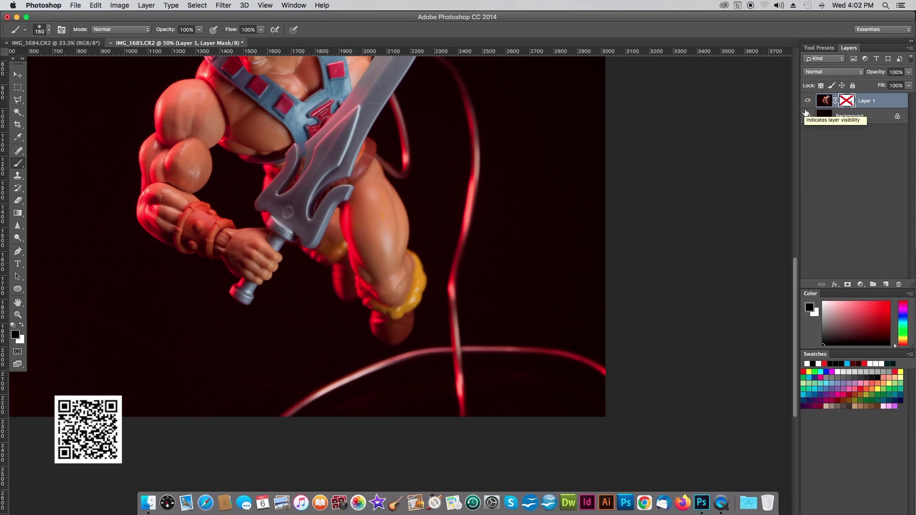
{"action": "right_click", "coordinate": [849, 102]}
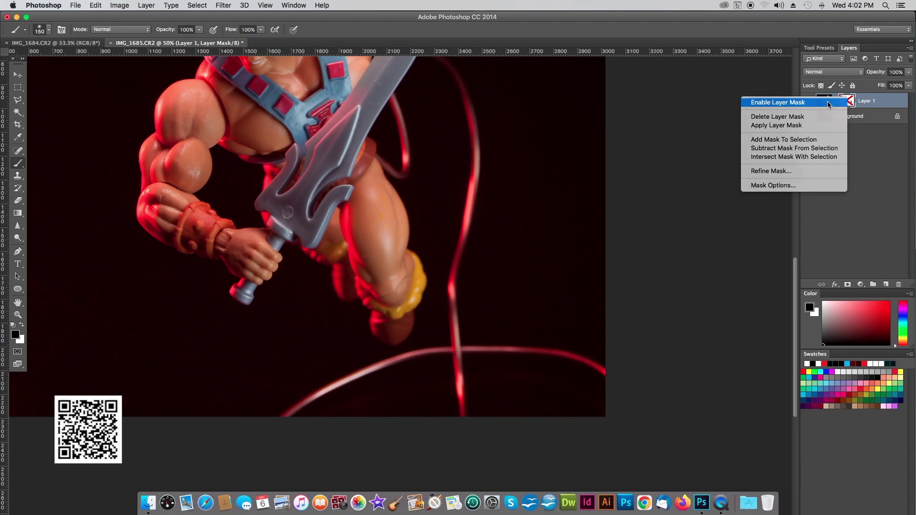
{"action": "left_click", "coordinate": [840, 100]}
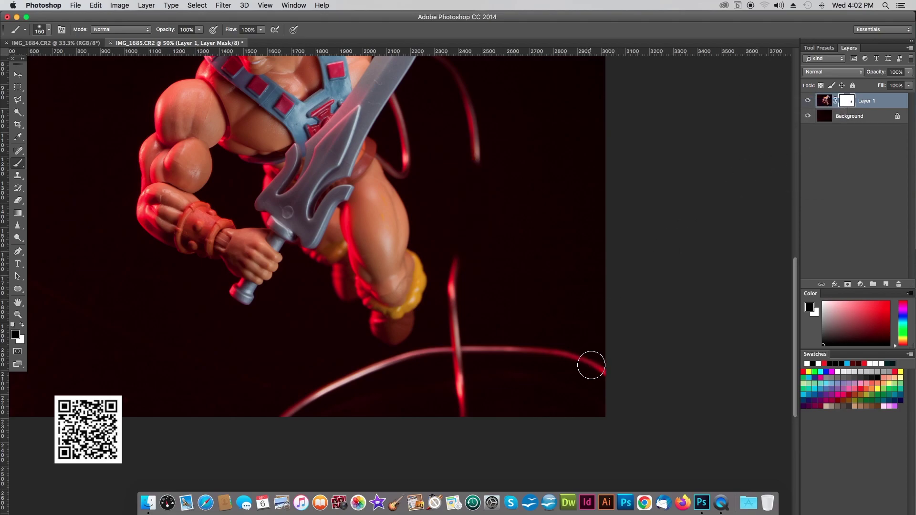
- Mask out the cords below the figure and the cord loops beside the sword and hip, leaving short stubs against the figure
{"action": "mouse_move", "coordinate": [605, 373]}
{"action": "left_mouse_down"}
{"action": "mouse_move", "coordinate": [560, 358]}
{"action": "mouse_move", "coordinate": [587, 362]}
{"action": "mouse_move", "coordinate": [572, 350]}
{"action": "mouse_move", "coordinate": [453, 350]}
{"action": "mouse_move", "coordinate": [460, 402]}
{"action": "mouse_move", "coordinate": [456, 260]}
{"action": "mouse_move", "coordinate": [448, 333]}
{"action": "mouse_move", "coordinate": [434, 352]}
{"action": "mouse_move", "coordinate": [311, 395]}
{"action": "mouse_move", "coordinate": [319, 382]}
{"action": "mouse_move", "coordinate": [286, 409]}
{"action": "mouse_move", "coordinate": [290, 420]}
{"action": "left_mouse_up"}
{"action": "scroll", "coordinate": [296, 418], "scroll_direction": "right", "scroll_amount": 1}
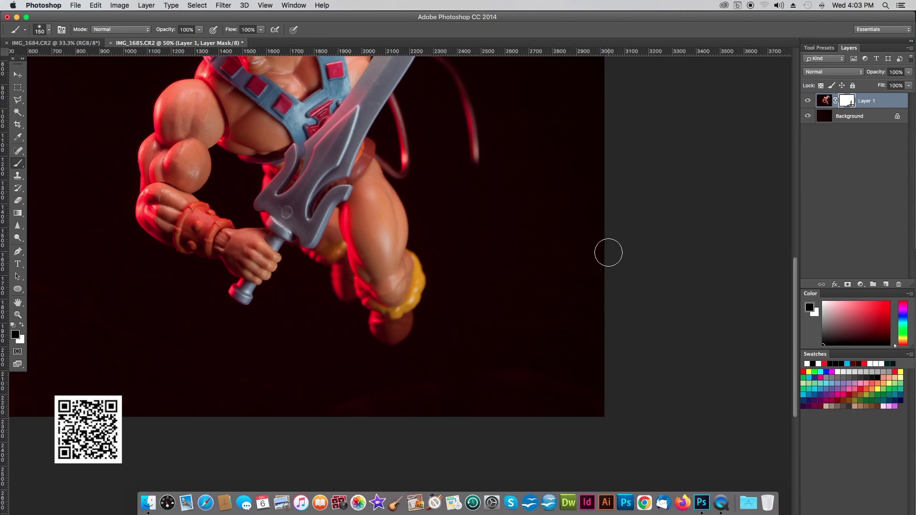
{"action": "scroll", "coordinate": [581, 260], "scroll_direction": "up", "scroll_amount": 5}
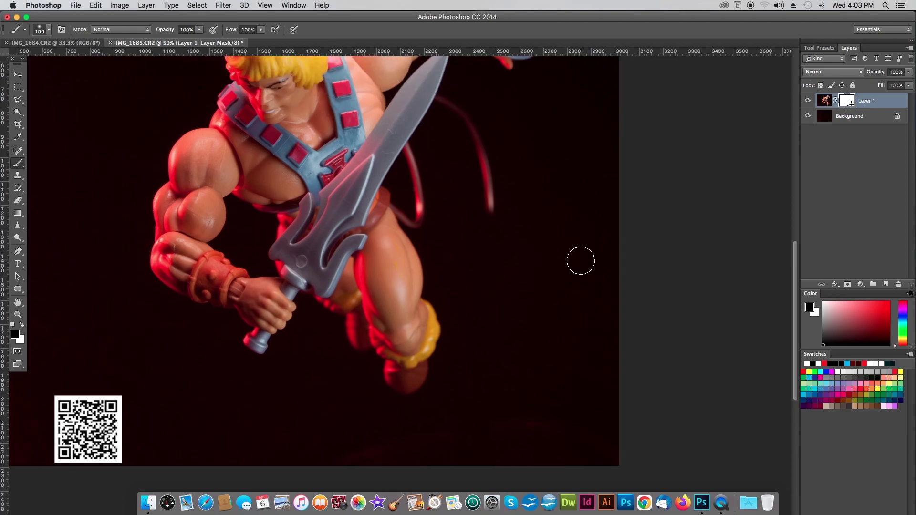
{"action": "scroll", "coordinate": [581, 260], "scroll_direction": "left", "scroll_amount": 2}
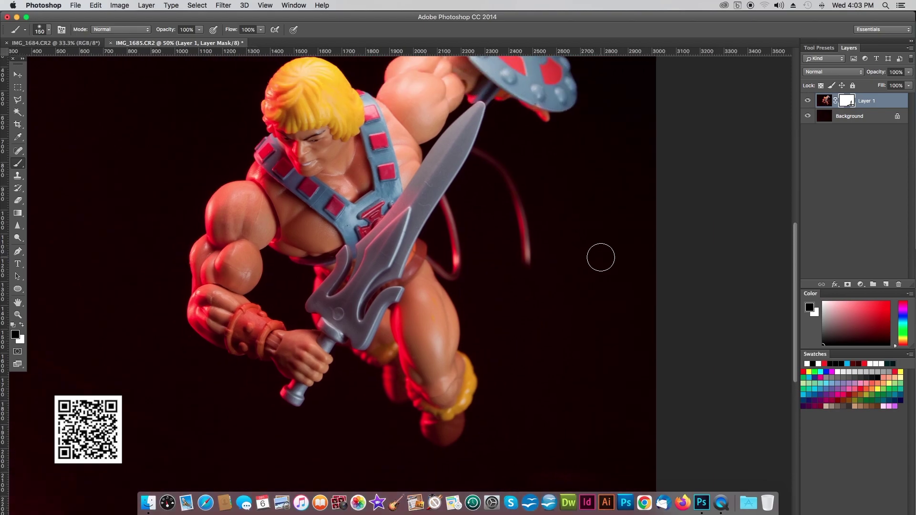
{"action": "scroll", "coordinate": [601, 258], "scroll_direction": "left", "scroll_amount": 1}
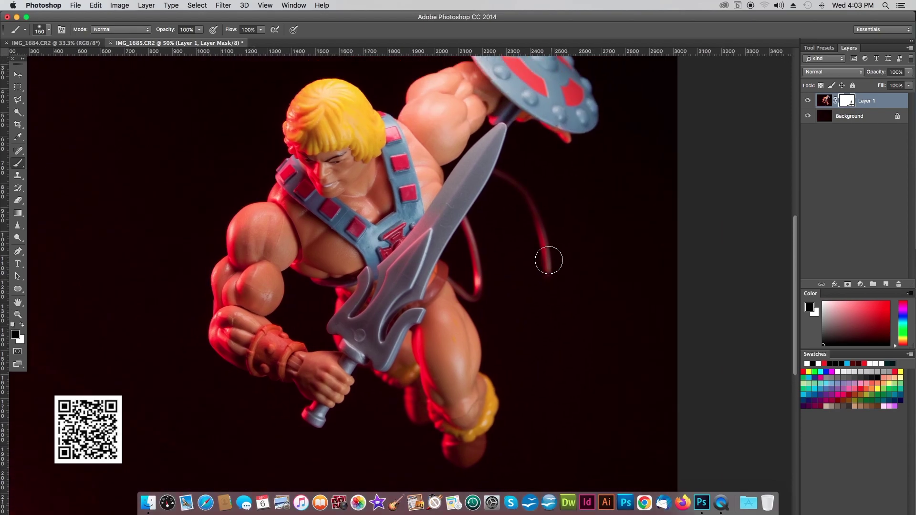
{"action": "mouse_move", "coordinate": [547, 275]}
{"action": "left_mouse_down"}
{"action": "mouse_move", "coordinate": [525, 203]}
{"action": "mouse_move", "coordinate": [492, 281]}
{"action": "mouse_move", "coordinate": [479, 258]}
{"action": "mouse_move", "coordinate": [488, 294]}
{"action": "mouse_move", "coordinate": [482, 242]}
{"action": "left_mouse_up"}
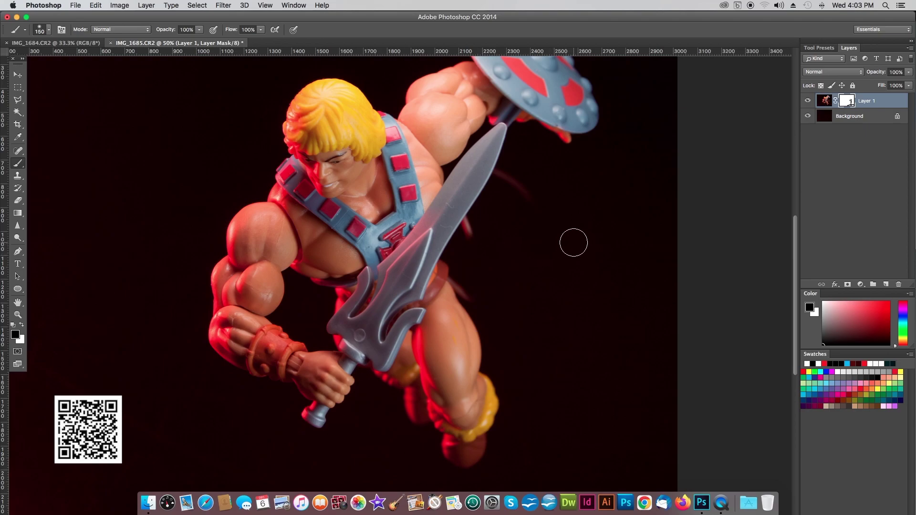
{"action": "mouse_move", "coordinate": [528, 190]}
{"action": "left_mouse_down"}
{"action": "mouse_move", "coordinate": [522, 186]}
{"action": "mouse_move", "coordinate": [531, 199]}
{"action": "mouse_move", "coordinate": [524, 174]}
{"action": "left_mouse_up"}
- Reduce the mask brush to 100 px for the faint cord stub beside the sword's upper edge, working at 200%
{"action": "key", "text": "super+equal"}
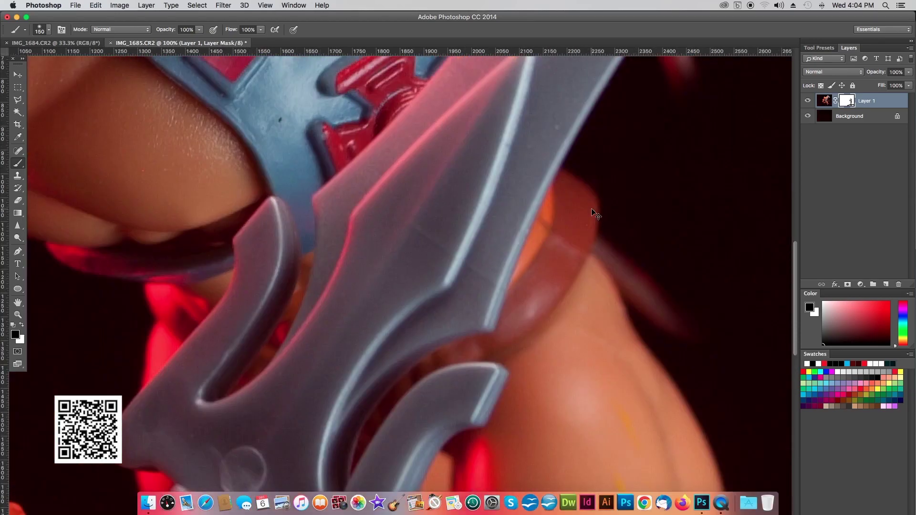
{"action": "key", "text": "super+plus"}
{"action": "scroll", "coordinate": [696, 200], "scroll_direction": "right", "scroll_amount": 5}
{"action": "scroll", "coordinate": [697, 200], "scroll_direction": "up", "scroll_amount": 5}
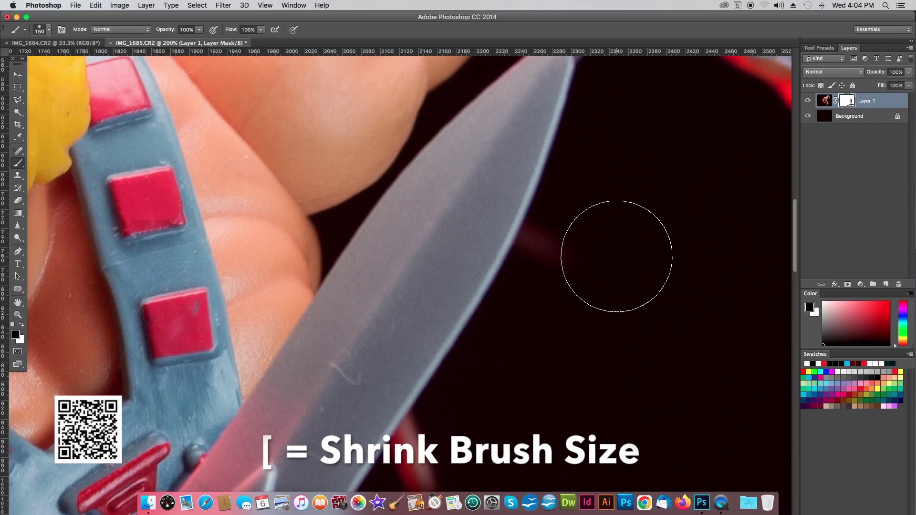
{"action": "key", "text": "bracketleft"}
{"action": "key", "text": "bracketleft"}
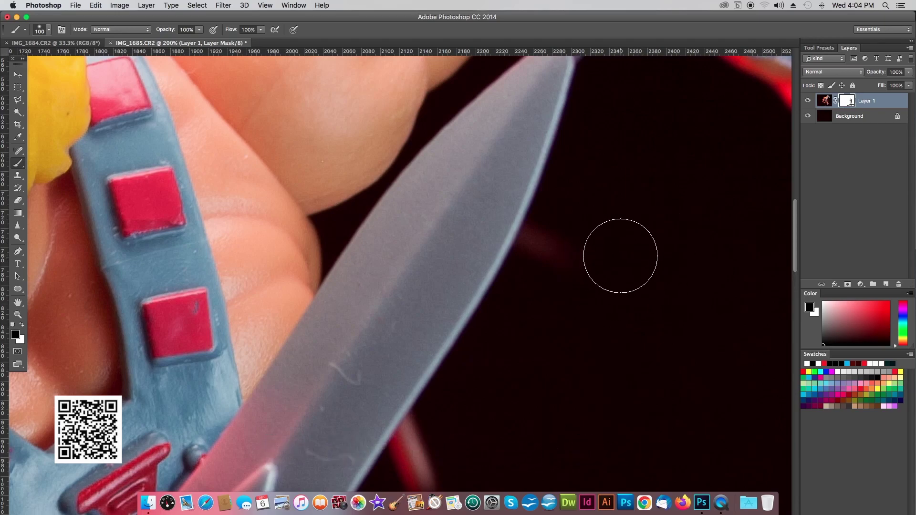
- Demonstrate brush resizing by enlarging the brush to 175 px and shrinking it back to 100 px
{"action": "key", "text": "bracketleft"}
{"action": "key", "text": "bracketright"}
{"action": "key", "text": "bracketright"}
{"action": "key", "text": "bracketright"}
{"action": "key", "text": "bracketright"}
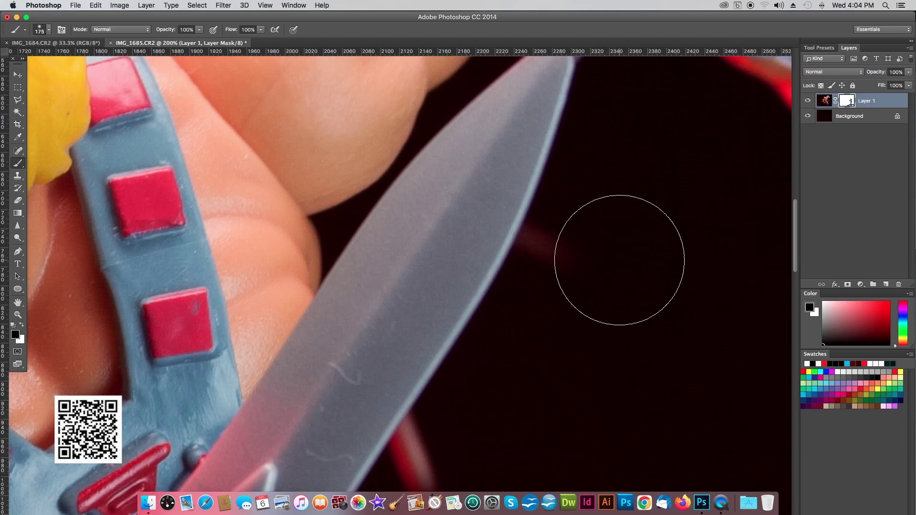
{"action": "key", "text": "bracketleft"}
{"action": "key", "text": "bracketleft"}
{"action": "key", "text": "bracketleft"}
{"action": "key", "text": "bracketleft"}
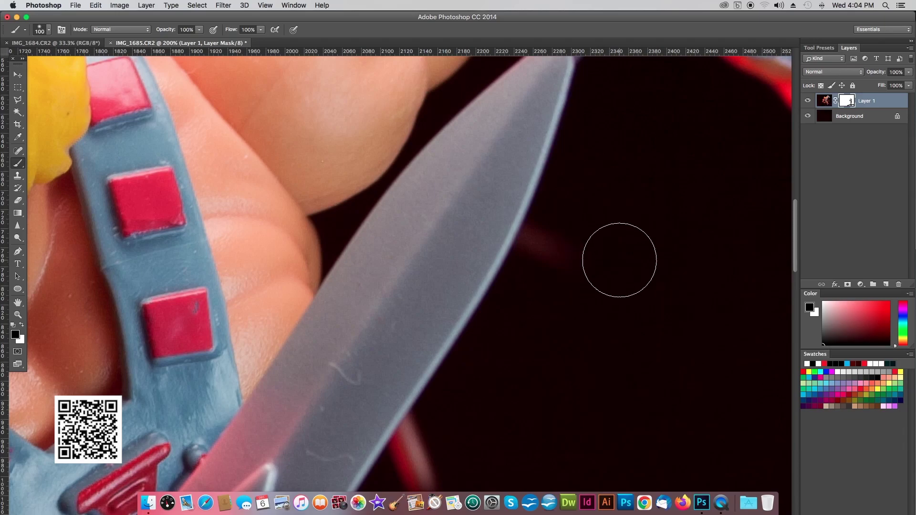
- Mask out the faint cord stub beside the sword's upper edge, using a 50 px brush and a 35 px brush nearer the blade
{"action": "key", "text": "bracketleft"}
{"action": "key", "text": "bracketleft"}
{"action": "key", "text": "bracketleft"}
{"action": "key", "text": "bracketleft"}
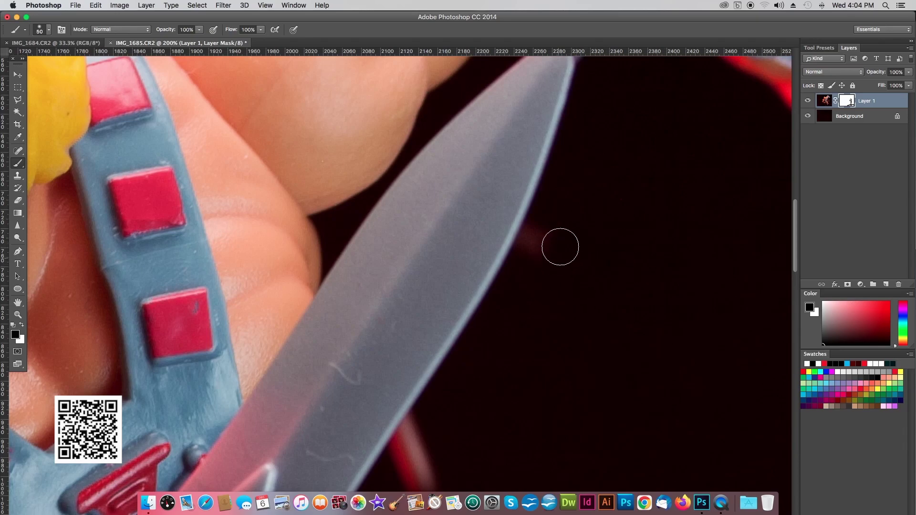
{"action": "left_click_drag", "start_coordinate": [553, 250], "coordinate": [540, 249]}
{"action": "key", "text": "bracketleft"}
{"action": "key", "text": "bracketleft"}
{"action": "key", "text": "bracketleft"}
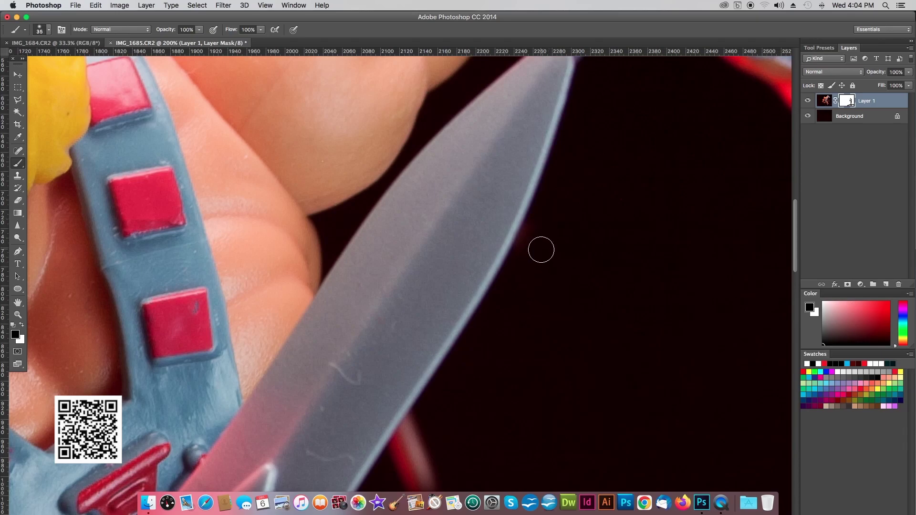
{"action": "left_click_drag", "start_coordinate": [537, 246], "coordinate": [532, 241]}
- Mask out the red cord stub beside the middle of the sword blade with a 20 px brush
{"action": "scroll", "coordinate": [594, 228], "scroll_direction": "down", "scroll_amount": 10}
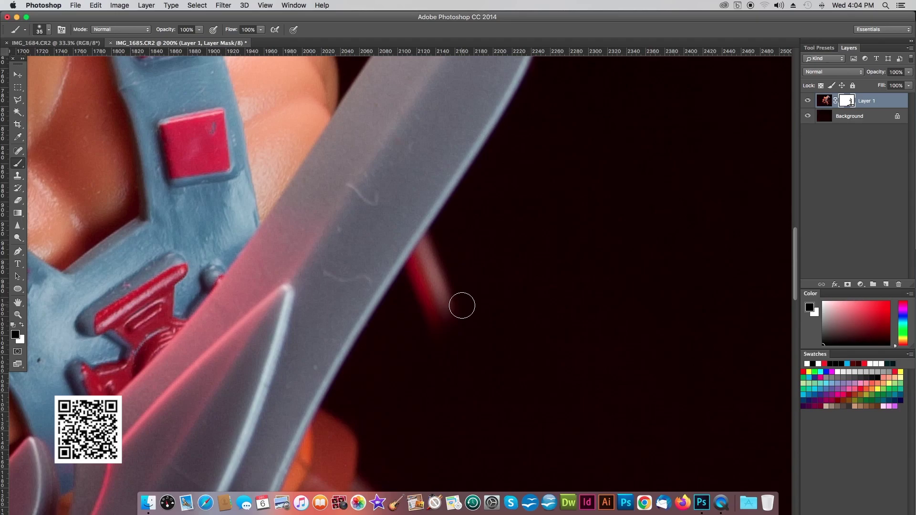
{"action": "key", "text": "bracketleft"}
{"action": "key", "text": "bracketleft"}
{"action": "mouse_move", "coordinate": [456, 302]}
{"action": "left_mouse_down"}
{"action": "mouse_move", "coordinate": [423, 323]}
{"action": "mouse_move", "coordinate": [450, 276]}
{"action": "mouse_move", "coordinate": [418, 344]}
{"action": "mouse_move", "coordinate": [463, 284]}
{"action": "mouse_move", "coordinate": [431, 346]}
{"action": "mouse_move", "coordinate": [456, 293]}
{"action": "mouse_move", "coordinate": [447, 335]}
{"action": "mouse_move", "coordinate": [443, 277]}
{"action": "mouse_move", "coordinate": [421, 318]}
{"action": "mouse_move", "coordinate": [441, 266]}
{"action": "mouse_move", "coordinate": [414, 295]}
{"action": "mouse_move", "coordinate": [435, 257]}
{"action": "mouse_move", "coordinate": [435, 249]}
{"action": "mouse_move", "coordinate": [416, 282]}
{"action": "mouse_move", "coordinate": [432, 244]}
{"action": "left_mouse_up"}
{"action": "scroll", "coordinate": [437, 236], "scroll_direction": "right", "scroll_amount": 1}
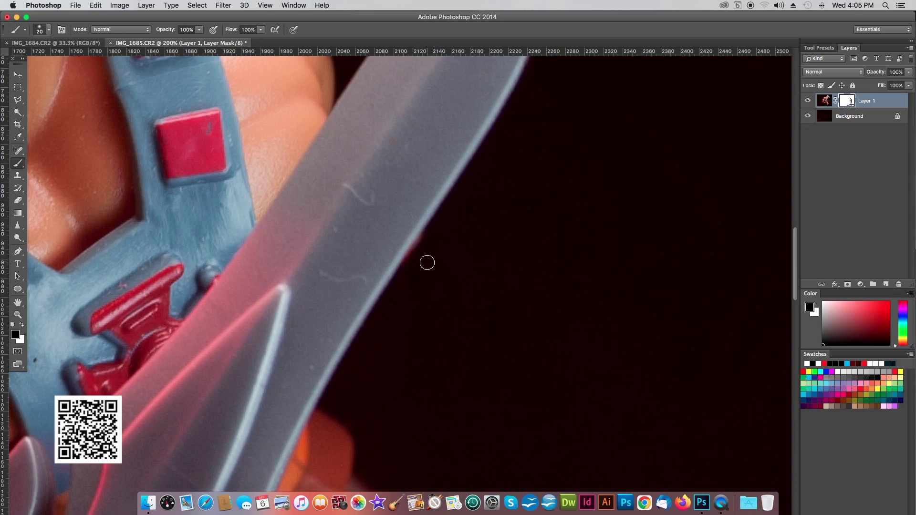
- Clean up the red cord remnant along the blade's edge at 400% with a 9 px brush, and return to the whole image
{"action": "key", "text": "super+equal"}
{"action": "key", "text": "super+equal"}
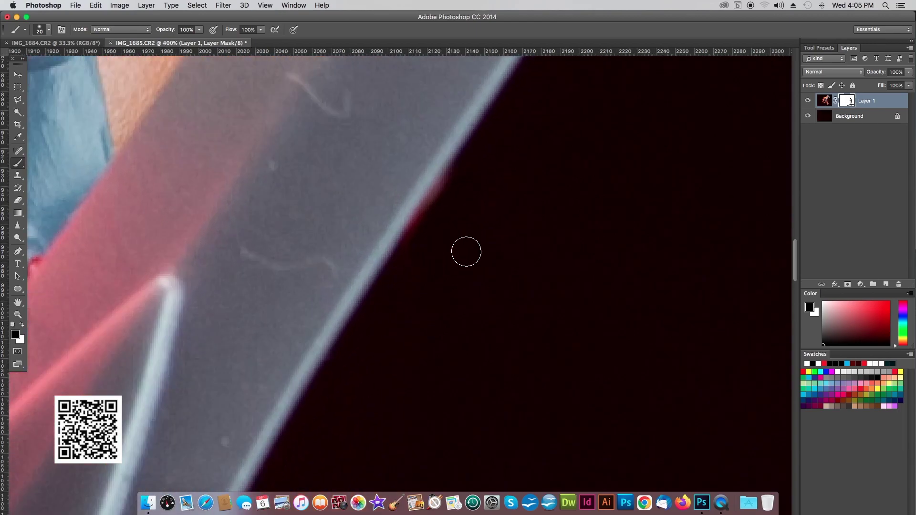
{"action": "key", "text": "bracketleft"}
{"action": "mouse_move", "coordinate": [447, 189]}
{"action": "left_mouse_down"}
{"action": "mouse_move", "coordinate": [452, 176]}
{"action": "mouse_move", "coordinate": [429, 210]}
{"action": "left_mouse_up"}
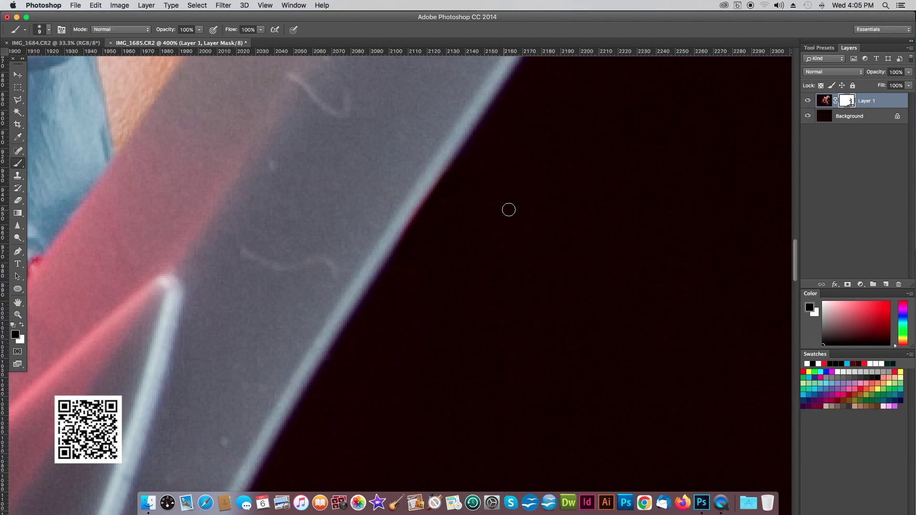
{"action": "key", "text": "super+0"}
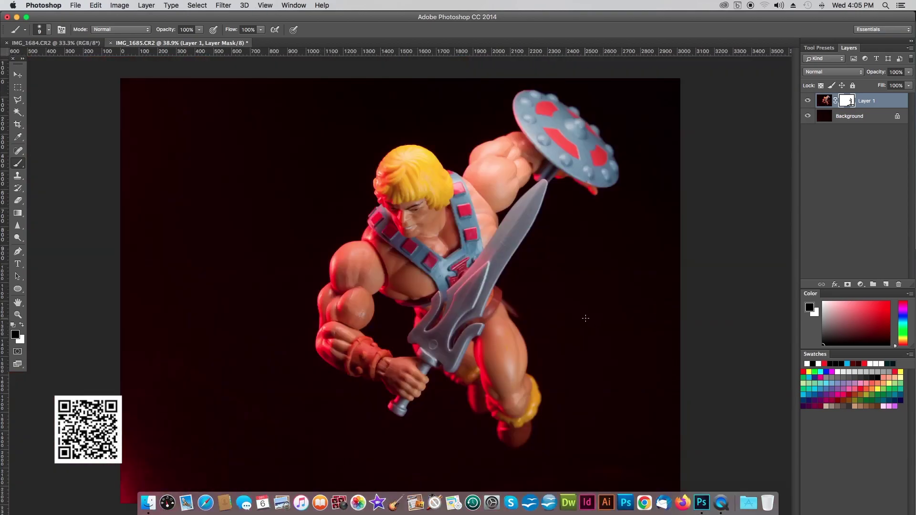
- Mask out the outer part of the cord stub beside the figure's hip and thigh with a 30 px brush at 300%
{"action": "key", "text": "super+equal"}
{"action": "key", "text": "super+equal"}
{"action": "key", "text": "super+equal"}
{"action": "key", "text": "super+equal"}
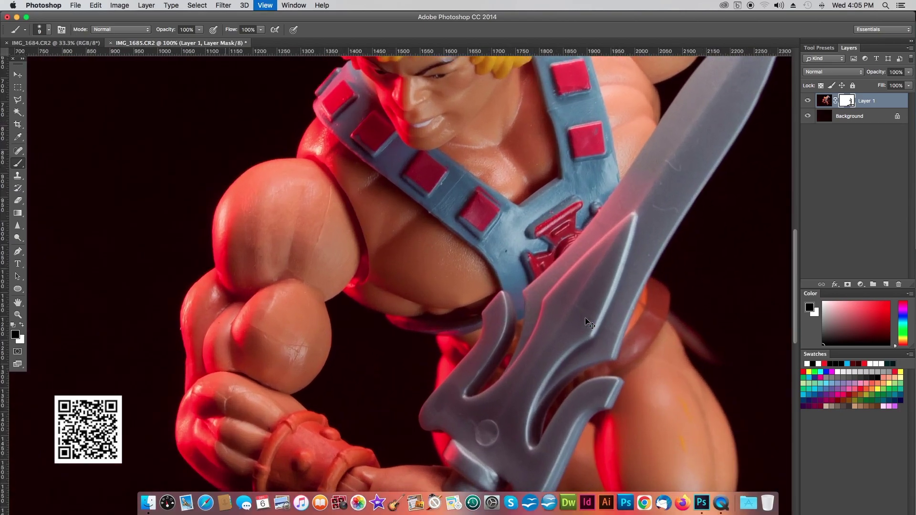
{"action": "scroll", "coordinate": [585, 316], "scroll_direction": "right", "scroll_amount": 10}
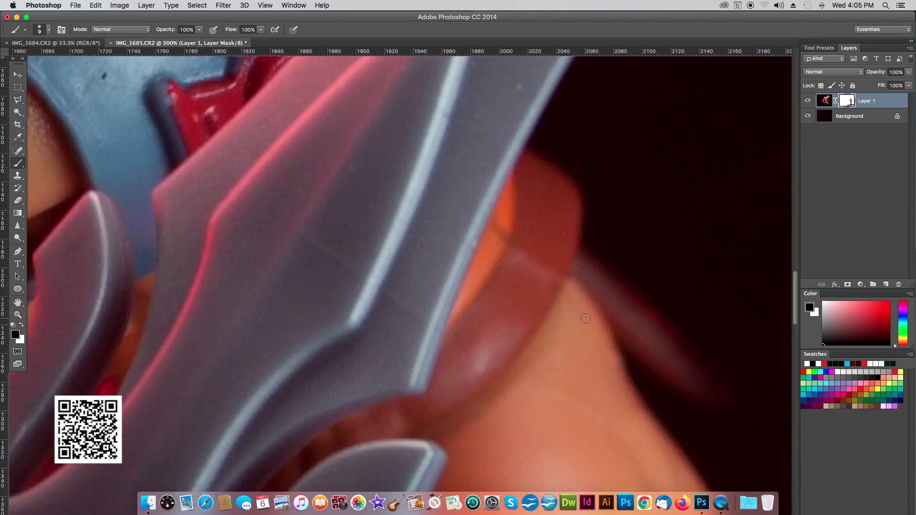
{"action": "key", "text": "super+equal"}
{"action": "scroll", "coordinate": [585, 319], "scroll_direction": "right", "scroll_amount": 8}
{"action": "scroll", "coordinate": [581, 321], "scroll_direction": "down", "scroll_amount": 3}
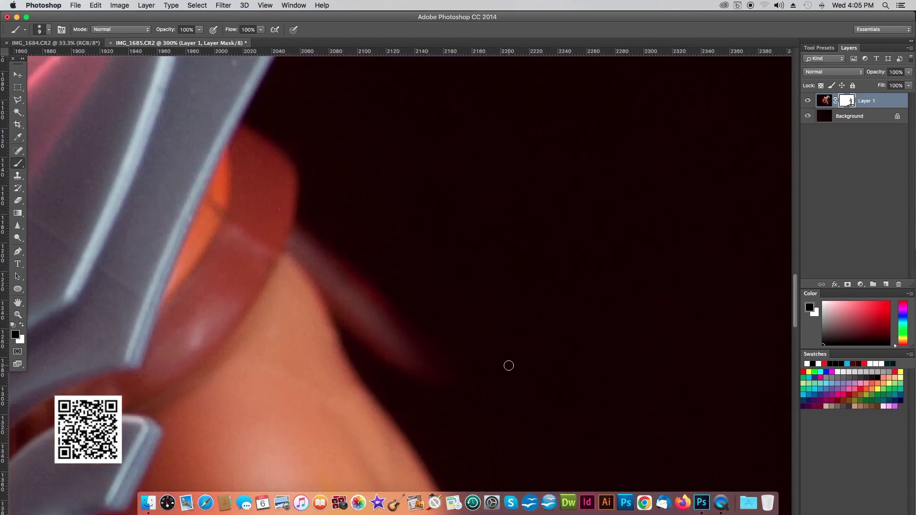
{"action": "key", "text": "bracketright"}
{"action": "key", "text": "bracketright"}
{"action": "mouse_move", "coordinate": [454, 373]}
{"action": "left_mouse_down"}
{"action": "mouse_move", "coordinate": [431, 380]}
{"action": "mouse_move", "coordinate": [392, 358]}
{"action": "mouse_move", "coordinate": [377, 334]}
{"action": "mouse_move", "coordinate": [413, 353]}
{"action": "left_mouse_up"}
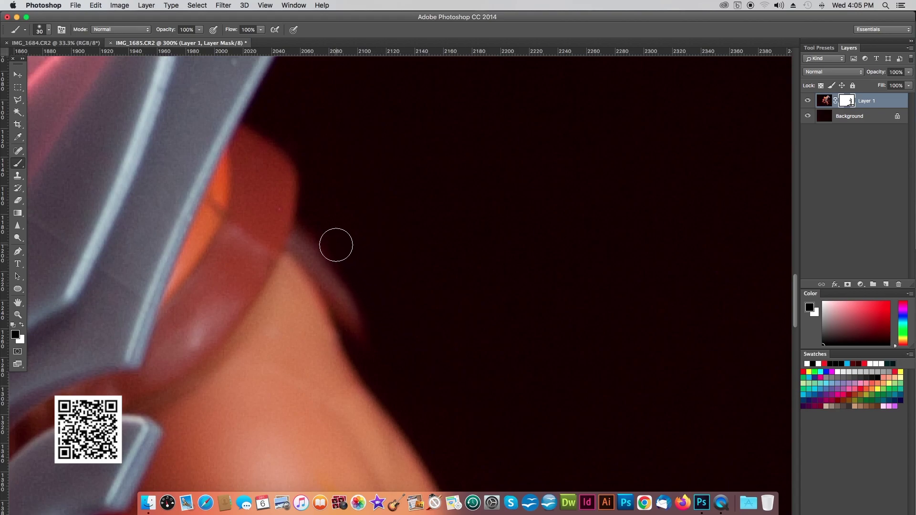
{"action": "mouse_move", "coordinate": [322, 234]}
{"action": "left_mouse_down"}
{"action": "mouse_move", "coordinate": [368, 319]}
{"action": "mouse_move", "coordinate": [394, 309]}
{"action": "left_mouse_up"}
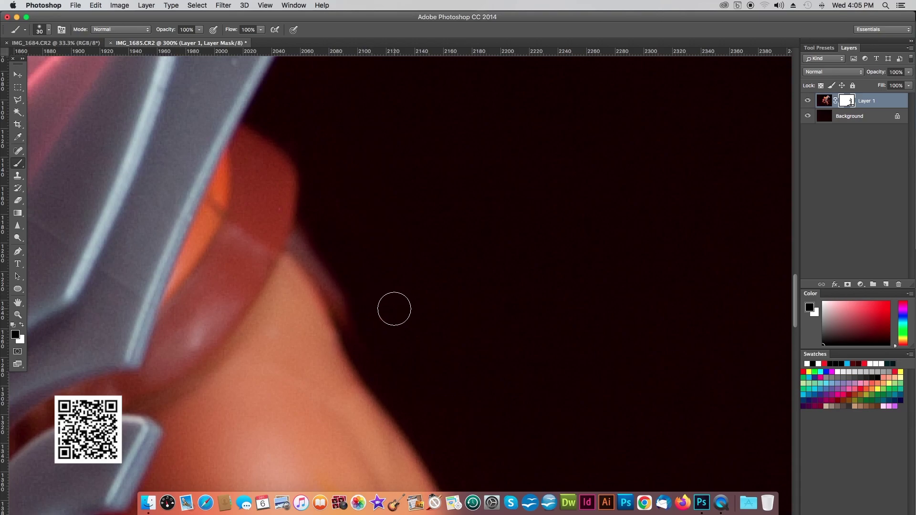
- Mask out the rest of the cord tight against the belt and thigh with an 8 px brush at 600%, and return to the whole image
{"action": "key", "text": "bracketleft"}
{"action": "key", "text": "bracketleft"}
{"action": "key", "text": "bracketleft"}
{"action": "scroll", "coordinate": [385, 323], "scroll_direction": "up", "scroll_amount": 5}
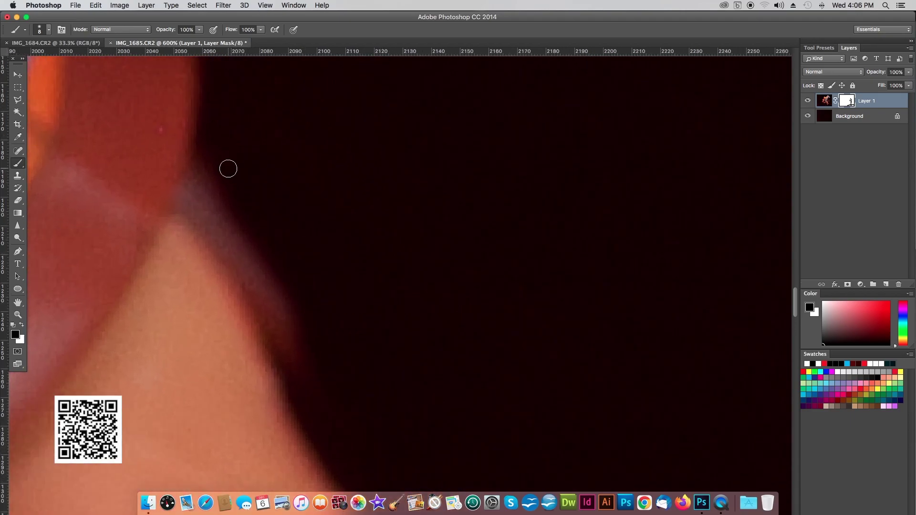
{"action": "mouse_move", "coordinate": [219, 195]}
{"action": "left_mouse_down"}
{"action": "mouse_move", "coordinate": [206, 161]}
{"action": "mouse_move", "coordinate": [194, 192]}
{"action": "mouse_move", "coordinate": [204, 153]}
{"action": "mouse_move", "coordinate": [186, 206]}
{"action": "mouse_move", "coordinate": [233, 251]}
{"action": "mouse_move", "coordinate": [264, 301]}
{"action": "mouse_move", "coordinate": [231, 198]}
{"action": "mouse_move", "coordinate": [252, 247]}
{"action": "mouse_move", "coordinate": [200, 206]}
{"action": "mouse_move", "coordinate": [271, 295]}
{"action": "mouse_move", "coordinate": [259, 250]}
{"action": "mouse_move", "coordinate": [313, 397]}
{"action": "mouse_move", "coordinate": [285, 359]}
{"action": "mouse_move", "coordinate": [262, 302]}
{"action": "left_mouse_up"}
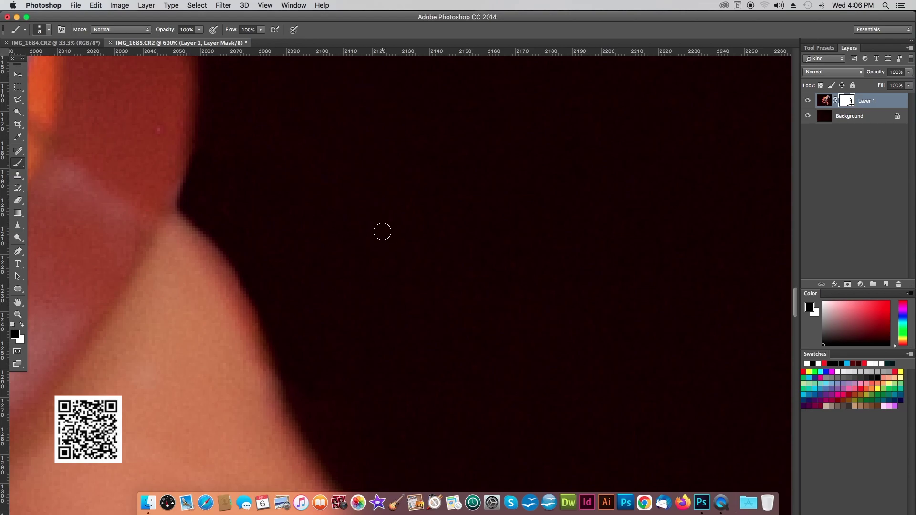
{"action": "key", "text": "super+0"}
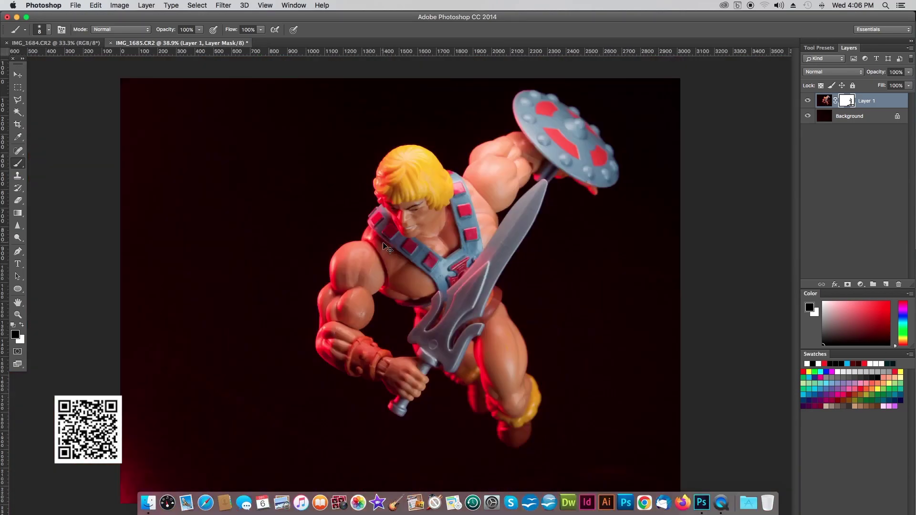